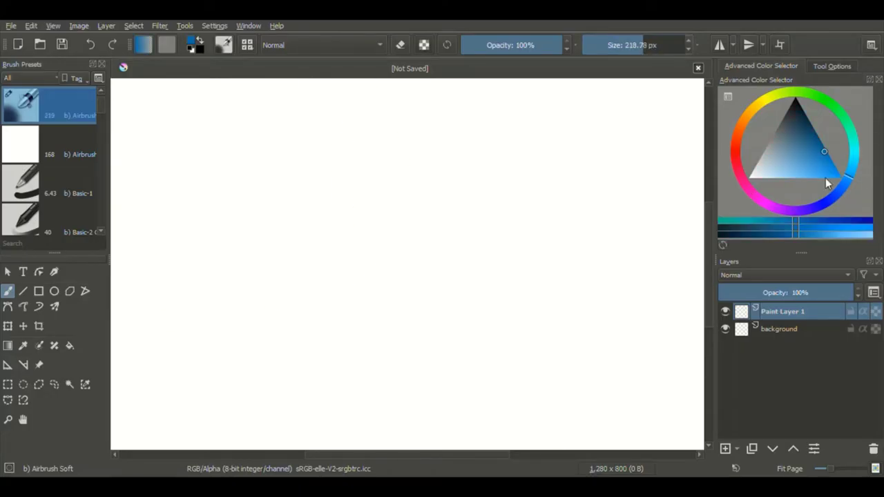
# Step: Airbrush a soft light-blue sky across the top, deepening the blue at the very top
pyautogui.click(824, 159)
pyautogui.moveTo(139, 145)
pyautogui.mouseDown()
pyautogui.moveTo(148, 163)
pyautogui.moveTo(652, 148)
pyautogui.mouseUp()
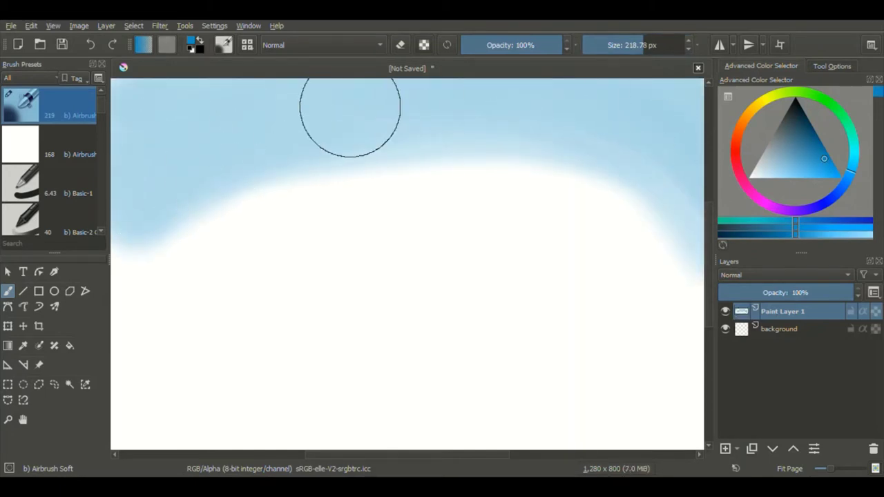
pyautogui.moveTo(350, 107)
pyautogui.mouseDown()
pyautogui.moveTo(246, 109)
pyautogui.moveTo(700, 197)
pyautogui.mouseUp()
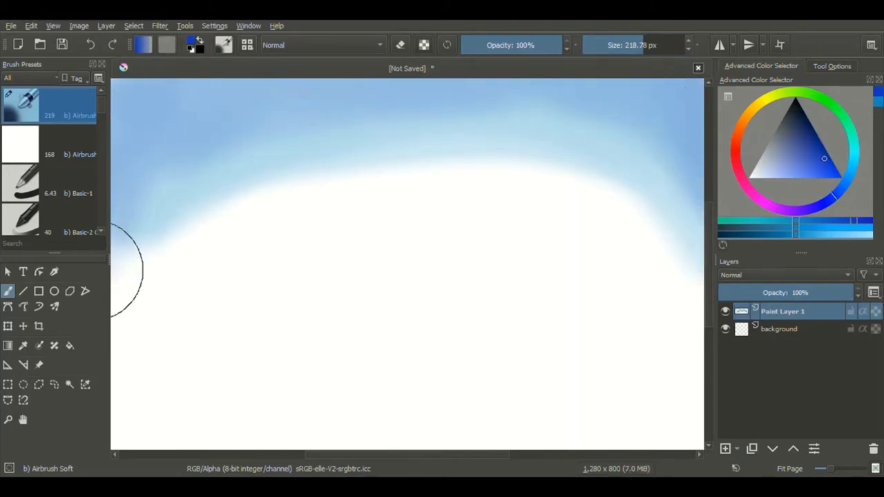
# Step: Paint a broad orange sunset band with a pale peach glow below it, then add a new paint layer
pyautogui.moveTo(840, 197); pyautogui.dragTo(747, 126)
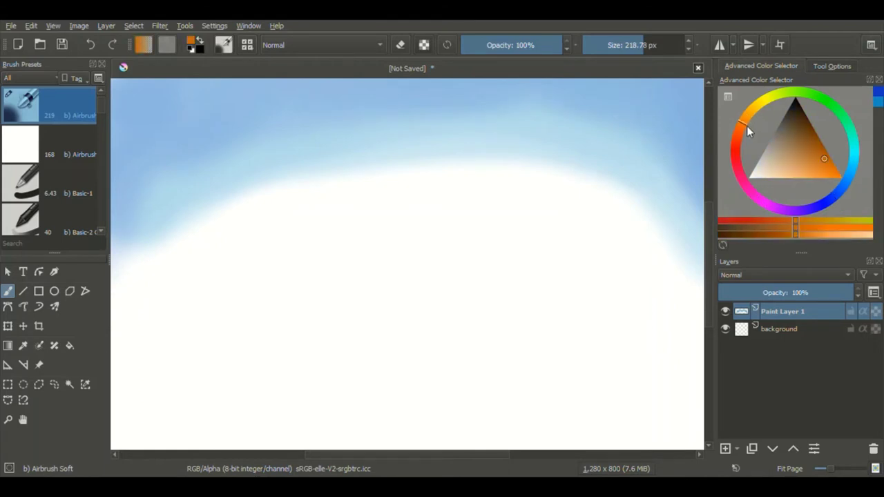
pyautogui.click(805, 174)
pyautogui.moveTo(581, 193)
pyautogui.mouseDown()
pyautogui.moveTo(349, 187)
pyautogui.moveTo(516, 198)
pyautogui.moveTo(361, 170)
pyautogui.moveTo(479, 203)
pyautogui.moveTo(512, 184)
pyautogui.moveTo(237, 261)
pyautogui.mouseUp()
pyautogui.moveTo(237, 262); pyautogui.dragTo(643, 292)
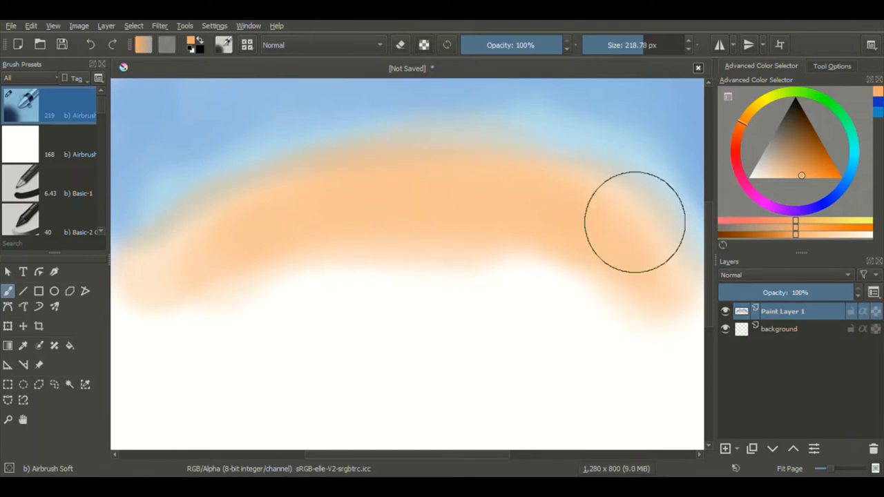
pyautogui.press('l')
pyautogui.press('l')
pyautogui.press('l')
pyautogui.moveTo(435, 276); pyautogui.dragTo(509, 311)
pyautogui.press('Insert')
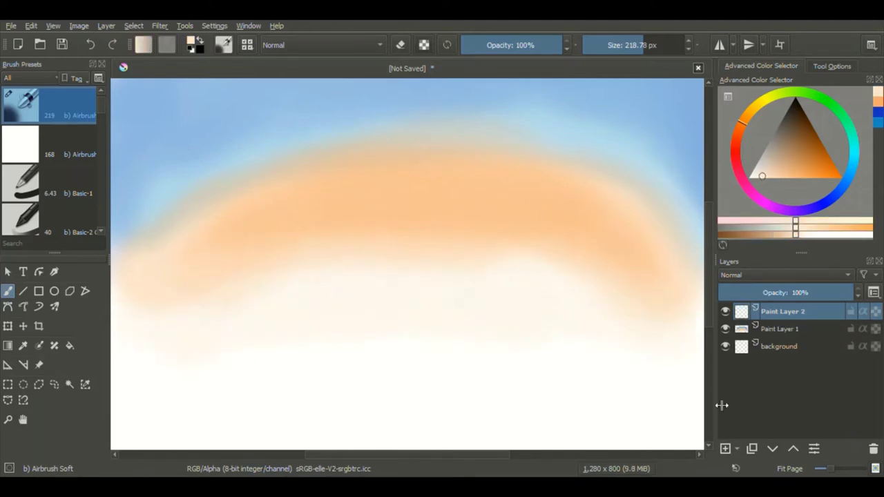
# Step: Draw a straight horizon line across the canvas with the Line tool and Basic-1 brush
pyautogui.click(23, 292)
pyautogui.click(27, 189)
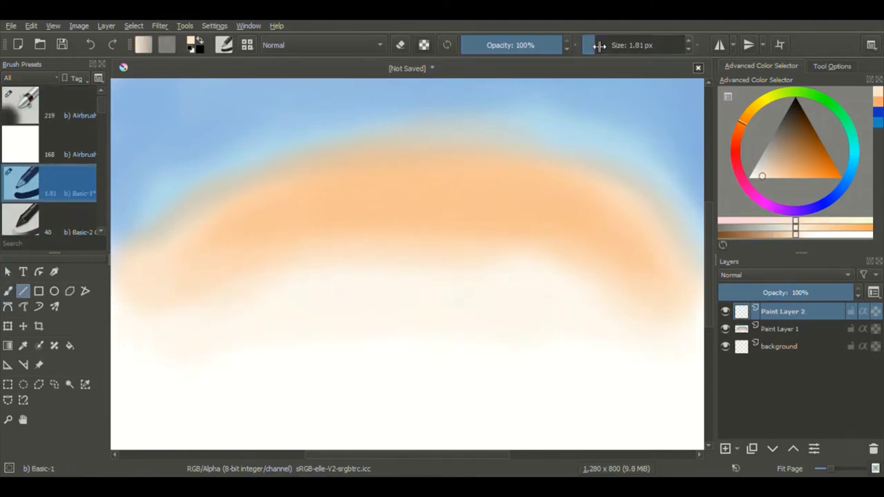
pyautogui.moveTo(115, 313); pyautogui.dragTo(703, 282)
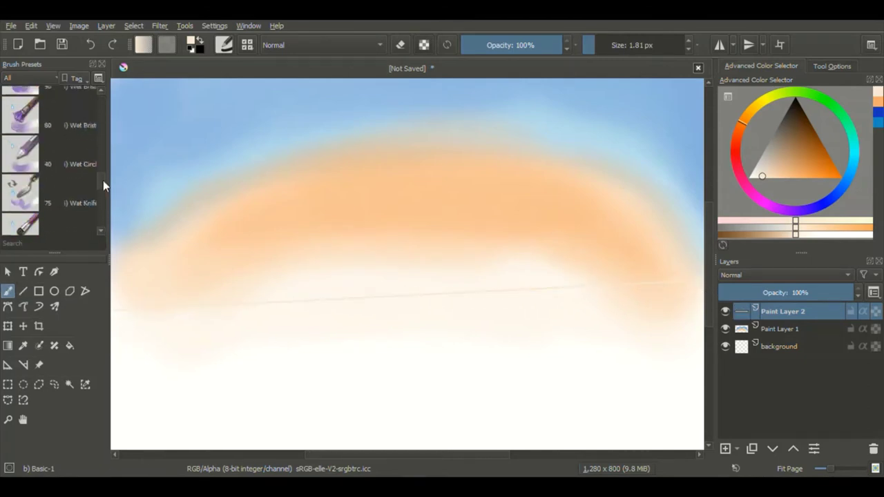
# Step: Paint a dark green distant treeline from the left edge, curving up near the centre
pyautogui.moveTo(151, 252); pyautogui.dragTo(192, 261)
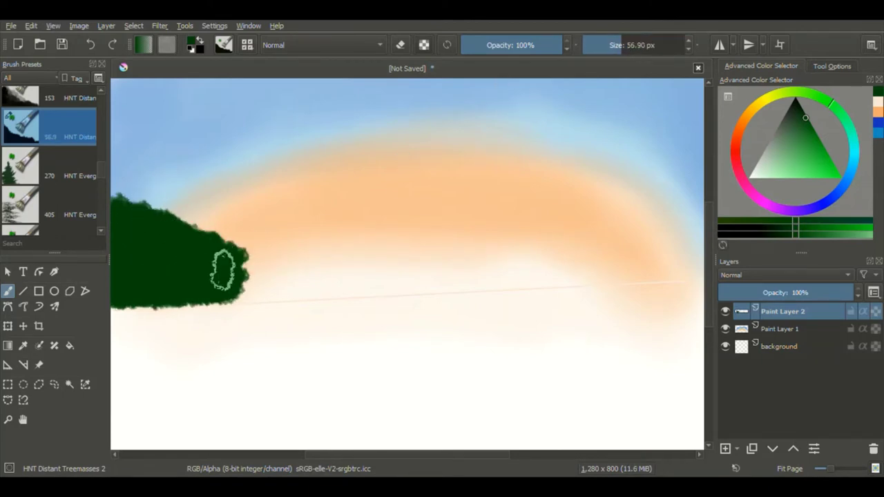
pyautogui.moveTo(227, 267)
pyautogui.mouseDown()
pyautogui.moveTo(332, 287)
pyautogui.moveTo(221, 294)
pyautogui.moveTo(268, 289)
pyautogui.mouseUp()
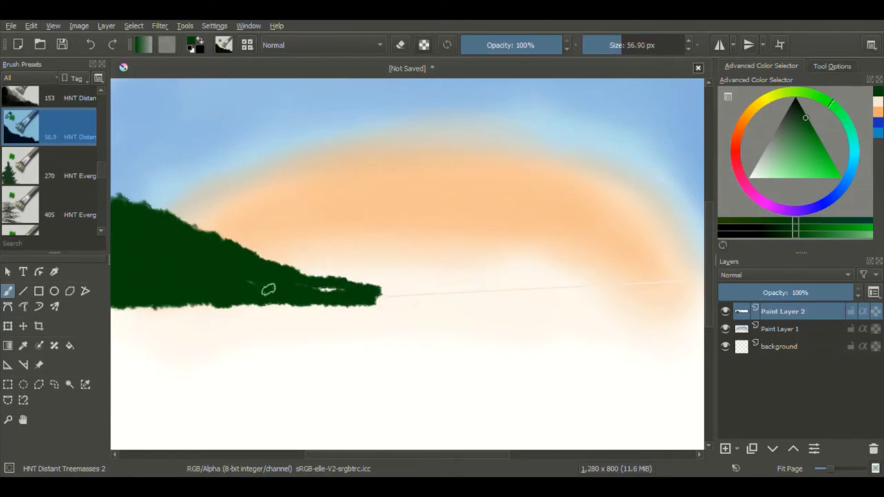
pyautogui.moveTo(371, 293); pyautogui.dragTo(509, 269)
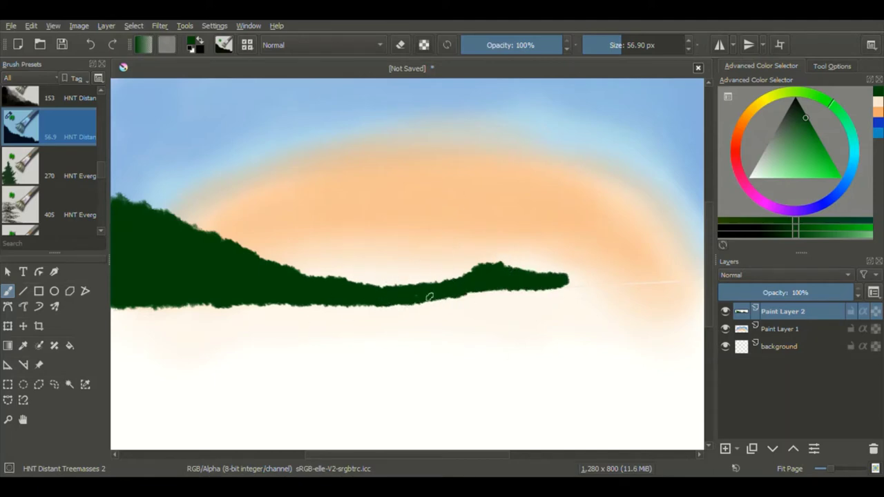
pyautogui.scroll(-2, 101, 93)
pyautogui.scroll(-2, 101, 93)
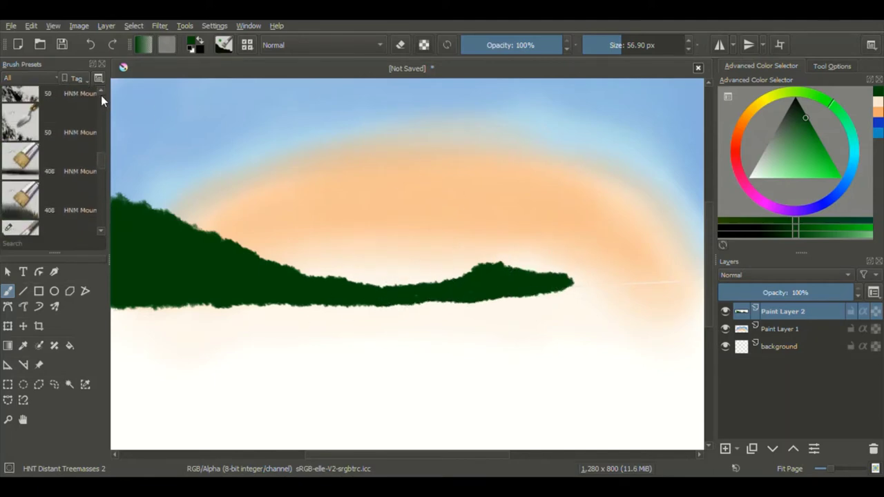
pyautogui.scroll(-2, 103, 226)
pyautogui.scroll(3, 101, 173)
pyautogui.click(48, 145)
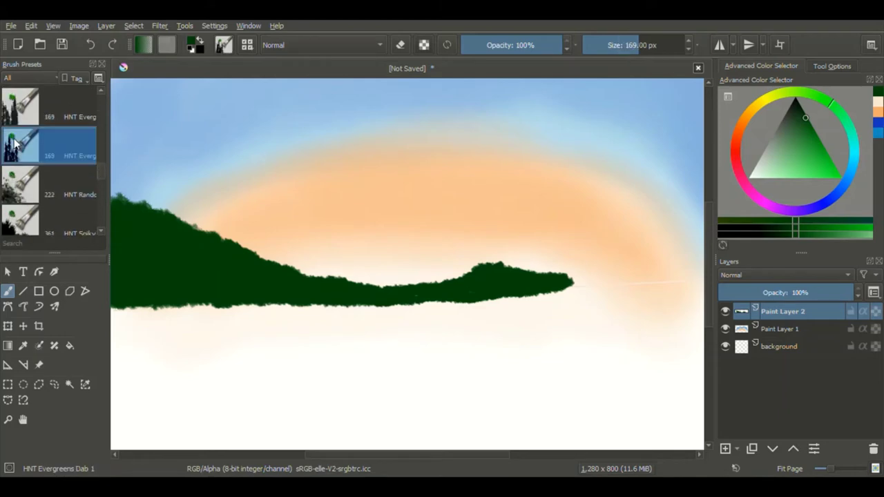
# Step: On a new layer below Paint Layer 2, paint spiky evergreen tips along the left edge and treeline crest
pyautogui.click(725, 449)
pyautogui.click(773, 450)
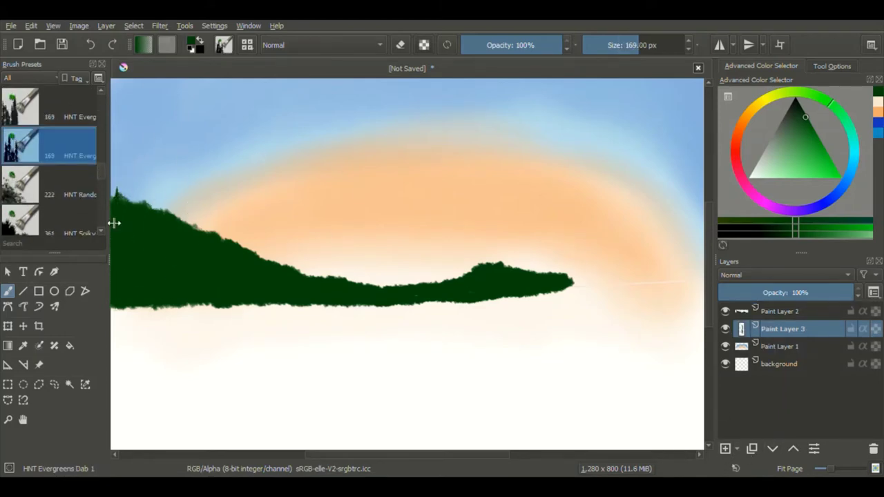
pyautogui.moveTo(121, 214); pyautogui.dragTo(199, 228)
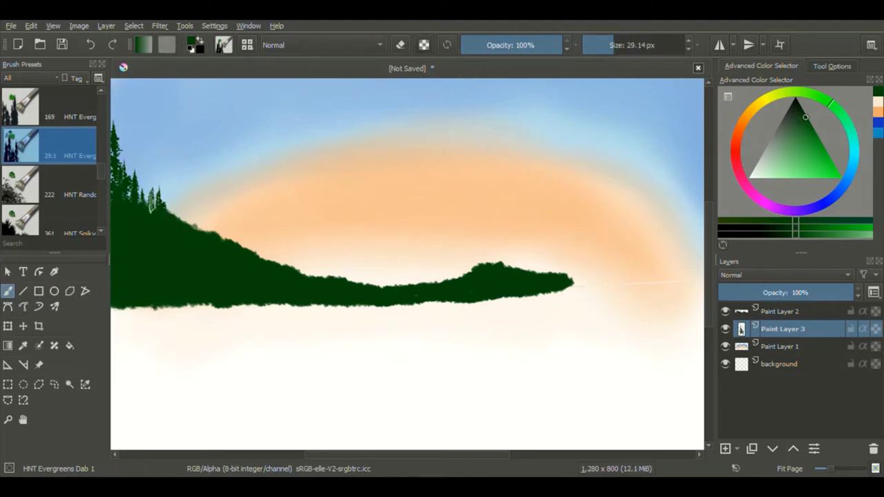
pyautogui.moveTo(166, 207)
pyautogui.mouseDown()
pyautogui.moveTo(228, 242)
pyautogui.moveTo(400, 285)
pyautogui.mouseUp()
pyautogui.moveTo(279, 268); pyautogui.dragTo(420, 283)
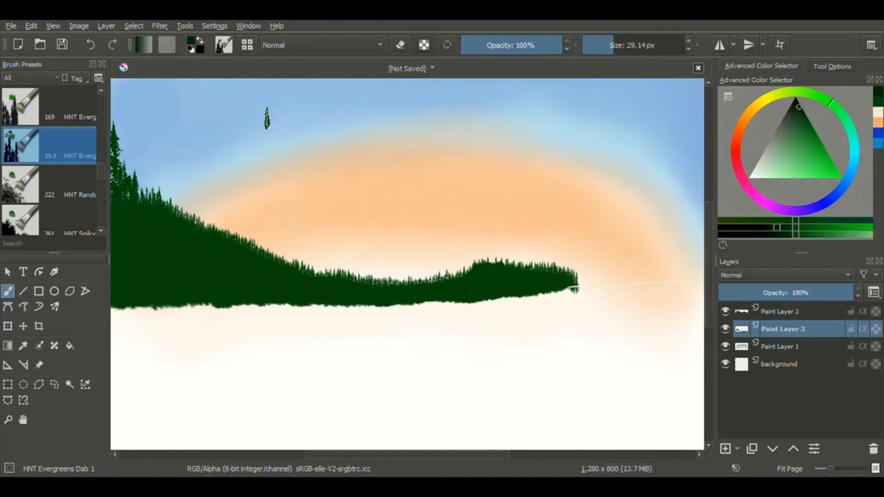
pyautogui.press('pageup')
pyautogui.scroll(5, 67, 128)
# Step: Add darker foliage texture to the left forest with the HNE Garden of Venus brush
pyautogui.click(48, 142)
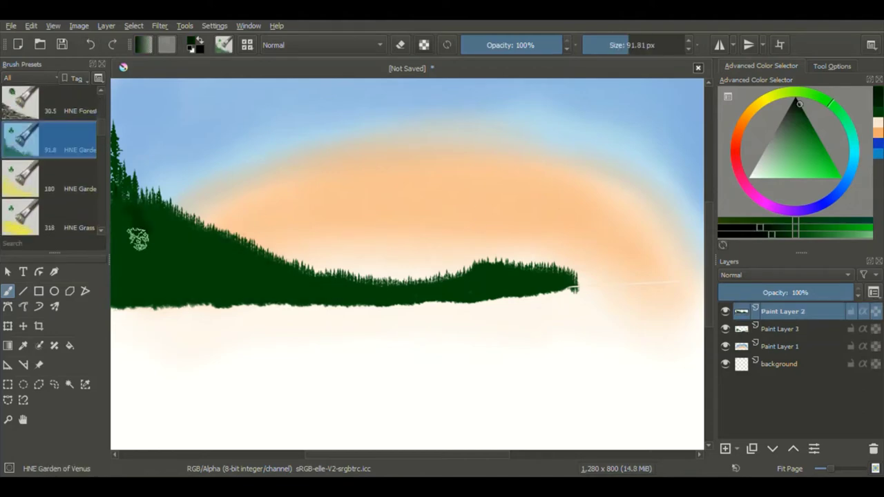
pyautogui.moveTo(138, 239)
pyautogui.mouseDown()
pyautogui.moveTo(125, 243)
pyautogui.moveTo(178, 282)
pyautogui.moveTo(198, 251)
pyautogui.moveTo(249, 300)
pyautogui.moveTo(523, 288)
pyautogui.moveTo(418, 291)
pyautogui.mouseUp()
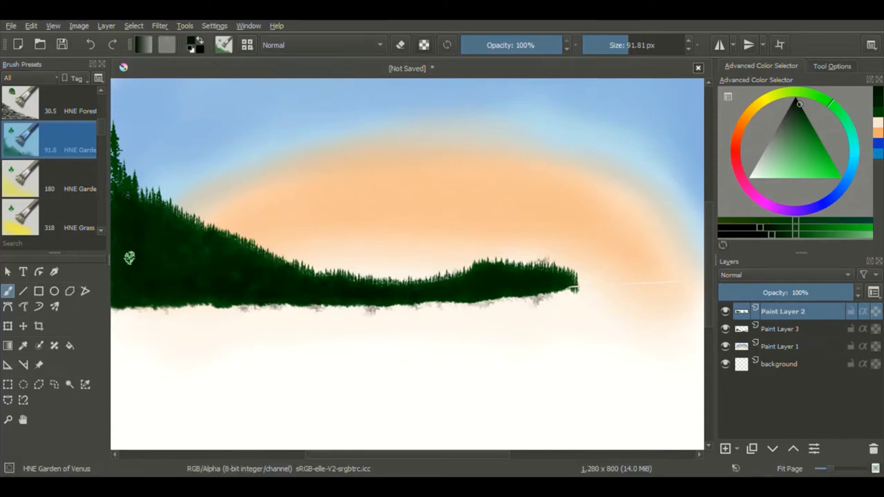
pyautogui.scroll(-5, 102, 138)
pyautogui.scroll(-3, 102, 142)
pyautogui.scroll(-3, 103, 155)
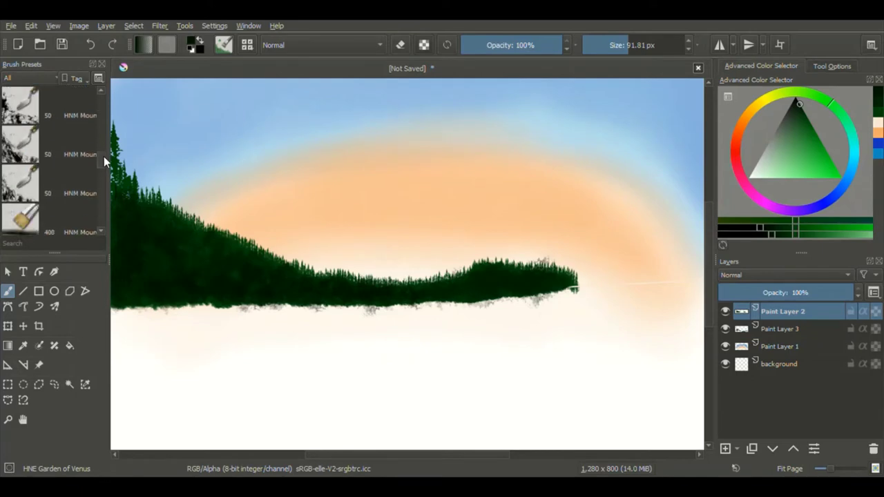
pyautogui.scroll(-3, 105, 165)
pyautogui.scroll(-3, 105, 164)
# Step: Paint smaller evergreens down the left hillside with HNT Evergreen Dab 2 Flow, replacing an undone tall tree
pyautogui.click(49, 107)
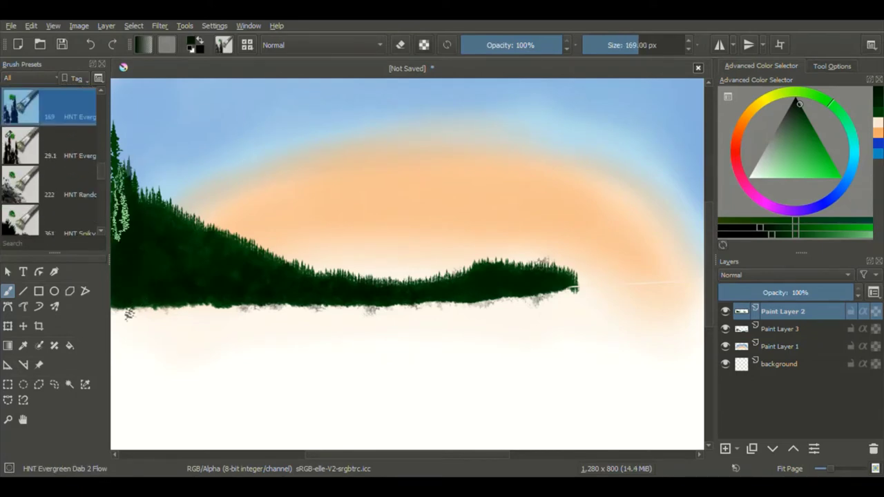
pyautogui.moveTo(138, 200)
pyautogui.mouseDown()
pyautogui.moveTo(132, 173)
pyautogui.moveTo(201, 269)
pyautogui.mouseUp()
pyautogui.hotkey('ctrl', 'z')
pyautogui.press('[')
pyautogui.press('[')
pyautogui.press('[')
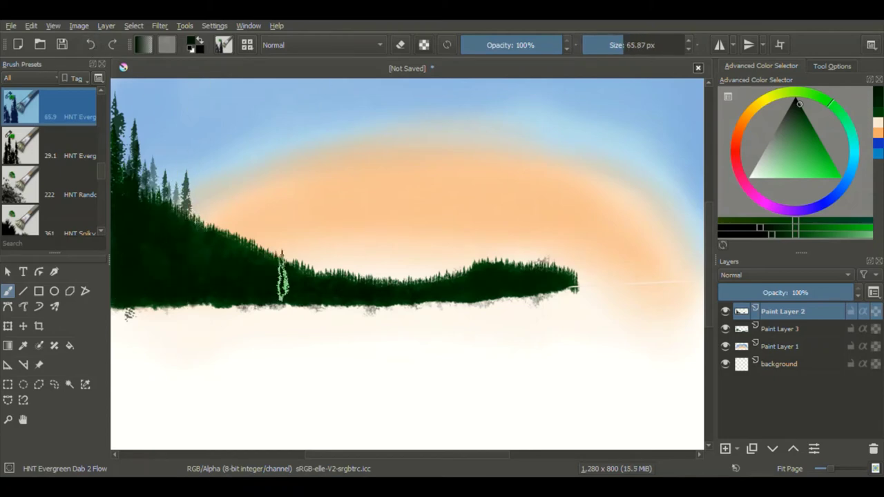
pyautogui.moveTo(131, 155)
pyautogui.mouseDown()
pyautogui.moveTo(200, 221)
pyautogui.moveTo(322, 276)
pyautogui.mouseUp()
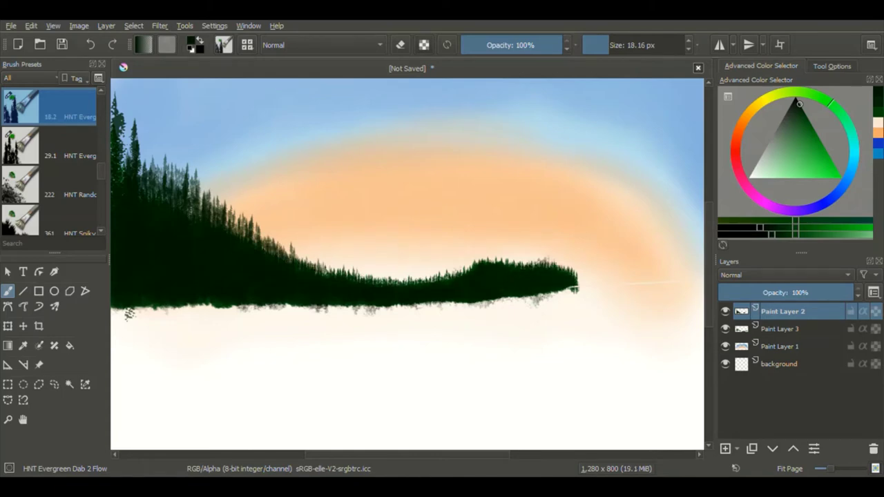
pyautogui.press('e')
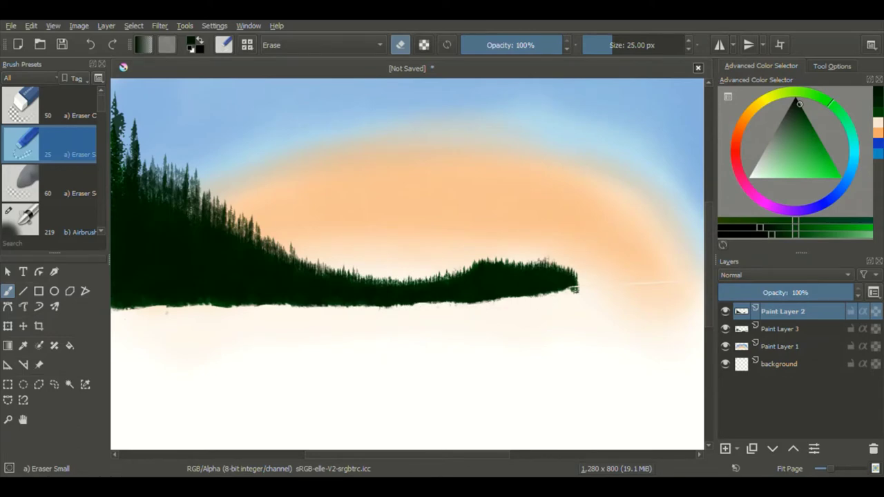
# Step: On a new top layer, extend the dark distant treeline to the right edge with HNT Distant Treemasses 2
pyautogui.press('pagedown')
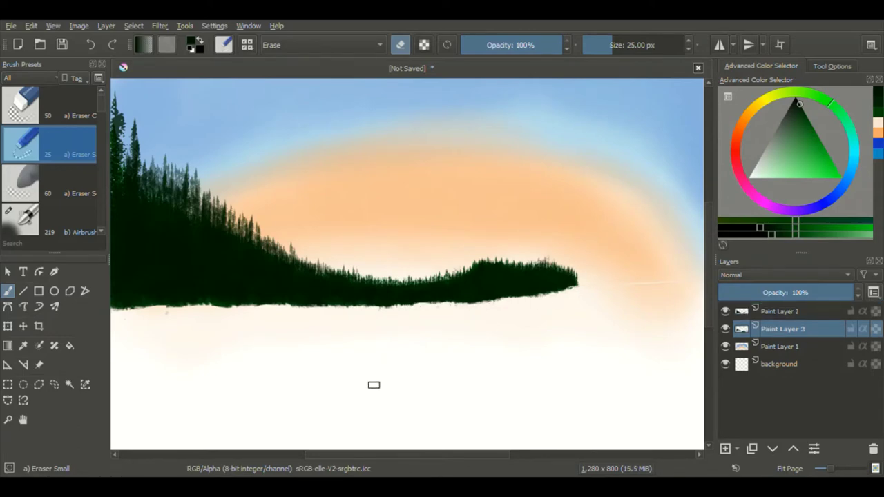
pyautogui.scroll(-10, 101, 169)
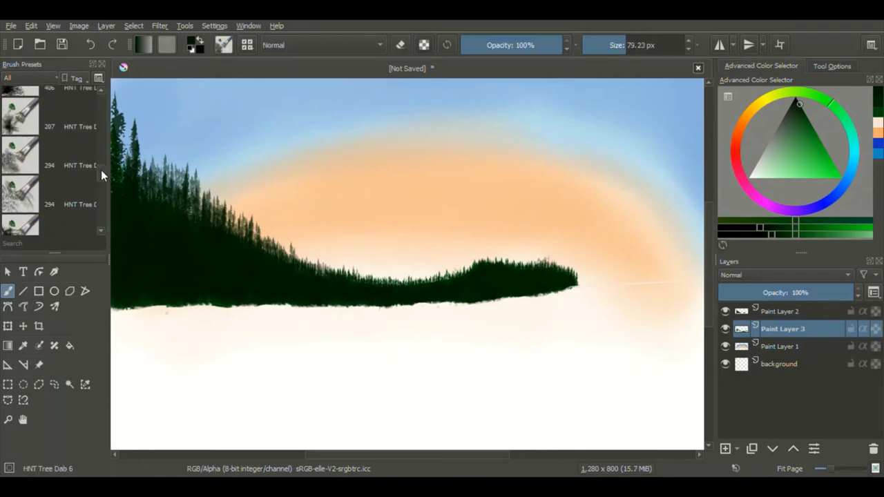
pyautogui.click(48, 126)
pyautogui.press('Insert')
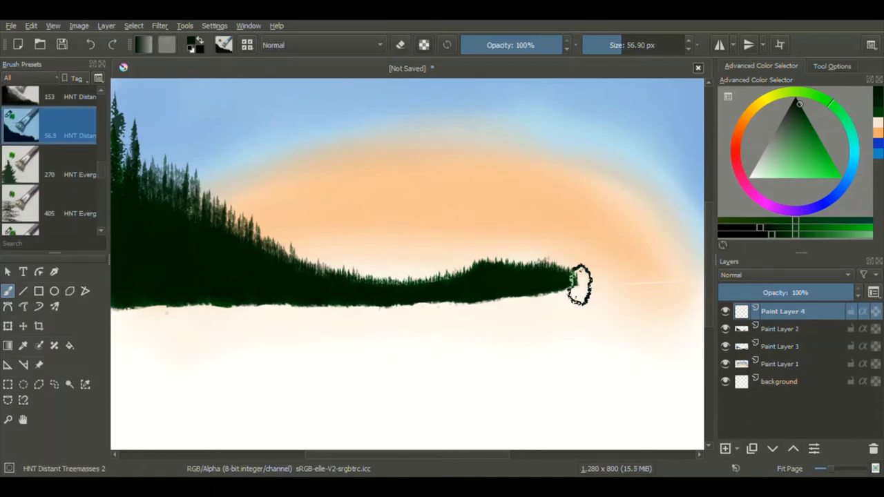
pyautogui.moveTo(575, 268)
pyautogui.mouseDown()
pyautogui.moveTo(691, 256)
pyautogui.moveTo(577, 302)
pyautogui.moveTo(534, 301)
pyautogui.mouseUp()
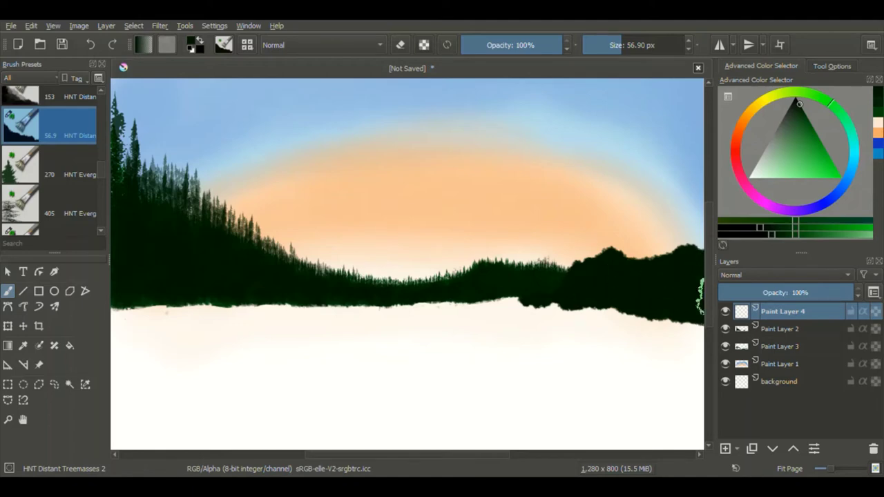
pyautogui.moveTo(557, 287); pyautogui.dragTo(686, 318)
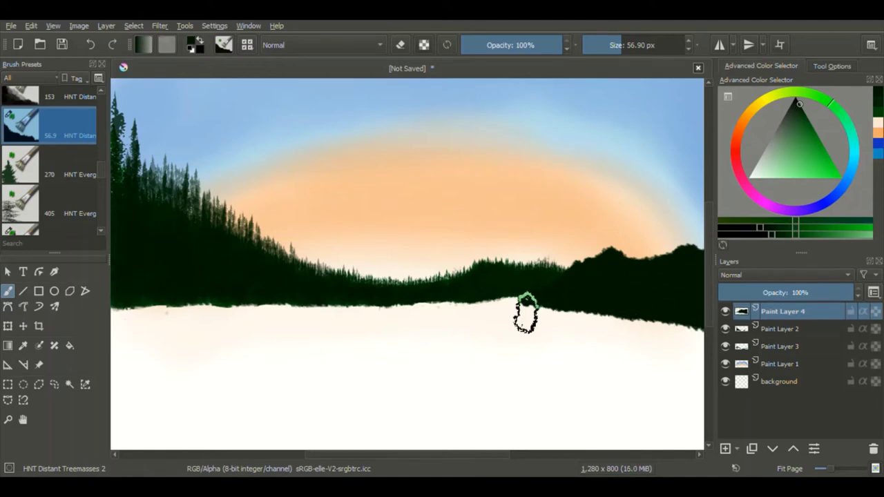
# Step: Paint tall evergreens at the right edge and smaller ones down the right slope
pyautogui.click(21, 174)
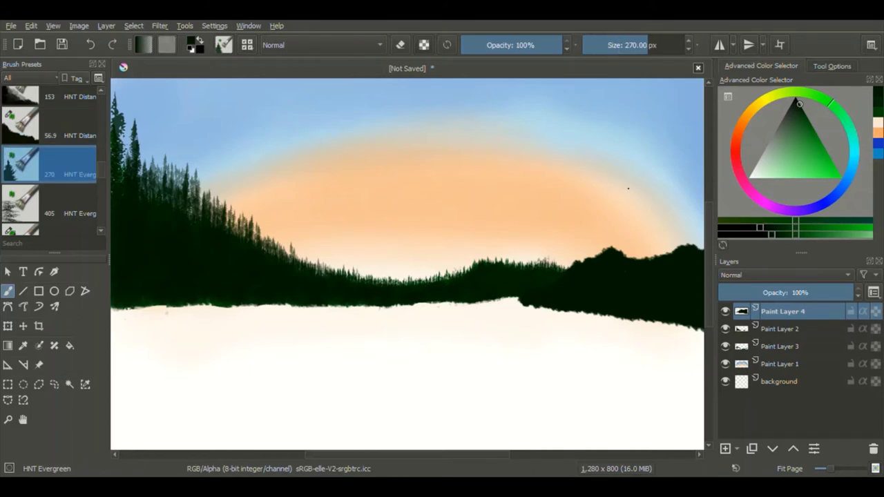
pyautogui.moveTo(691, 169)
pyautogui.mouseDown()
pyautogui.moveTo(685, 245)
pyautogui.moveTo(695, 228)
pyautogui.mouseUp()
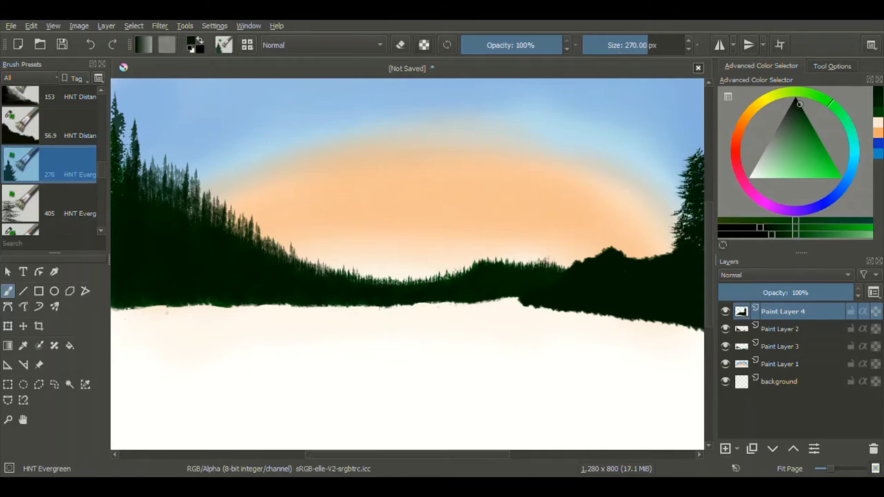
pyautogui.moveTo(669, 200)
pyautogui.mouseDown()
pyautogui.moveTo(666, 262)
pyautogui.moveTo(657, 257)
pyautogui.mouseUp()
pyautogui.moveTo(664, 221); pyautogui.dragTo(677, 263)
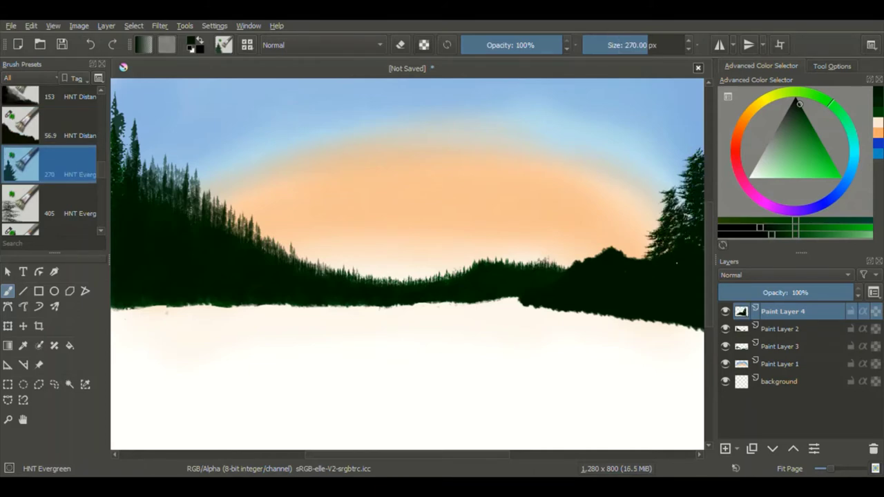
pyautogui.scroll(-2, 101, 235)
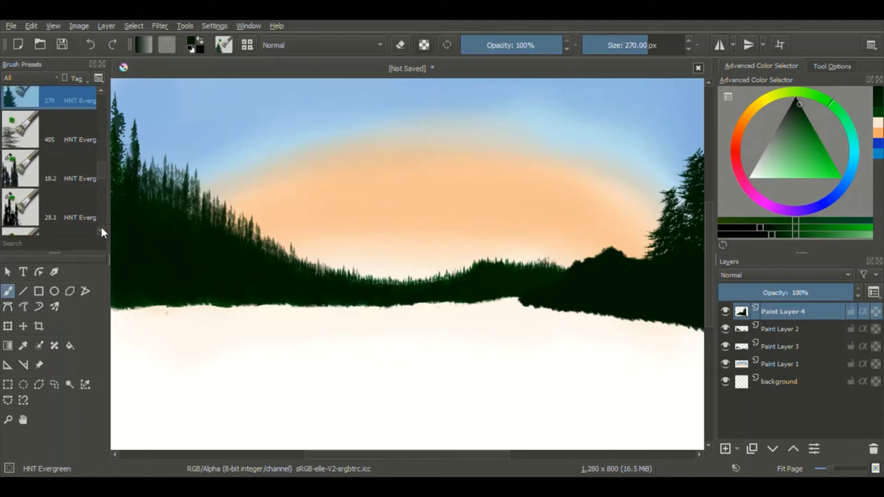
pyautogui.click(21, 207)
pyautogui.moveTo(649, 187); pyautogui.dragTo(646, 280)
pyautogui.moveTo(640, 218); pyautogui.dragTo(634, 296)
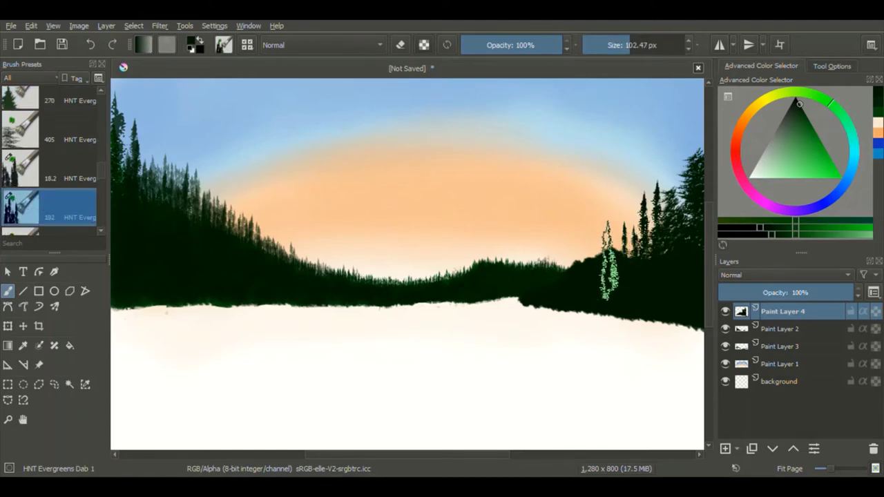
pyautogui.moveTo(608, 256); pyautogui.dragTo(582, 296)
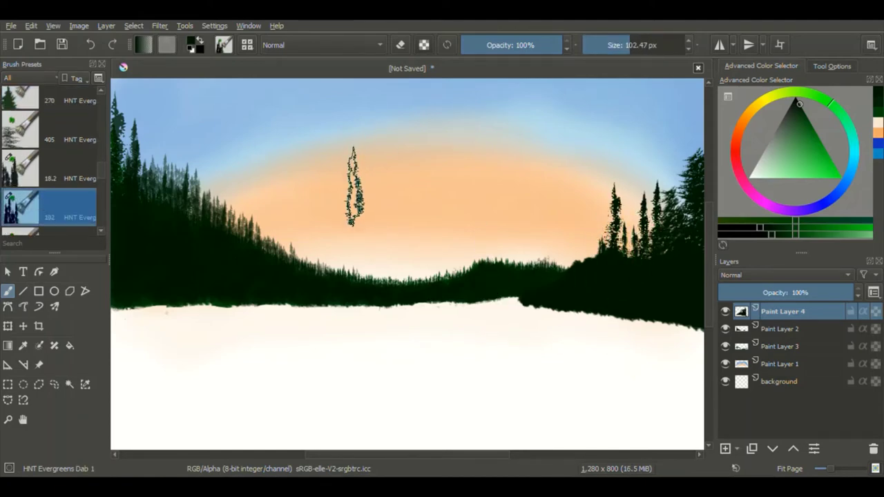
# Step: Brush very dark green spiky vegetation along both slopes down to the snow line
pyautogui.scroll(-3, 69, 172)
pyautogui.click(21, 160)
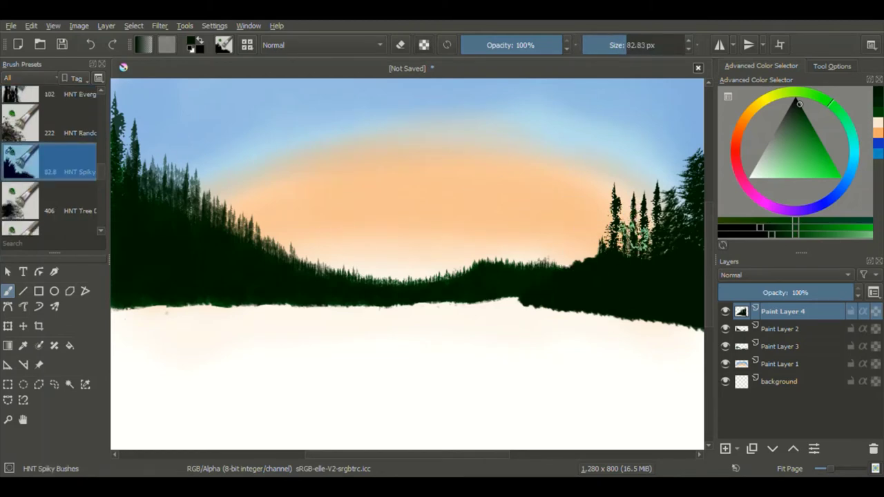
pyautogui.click(796, 105)
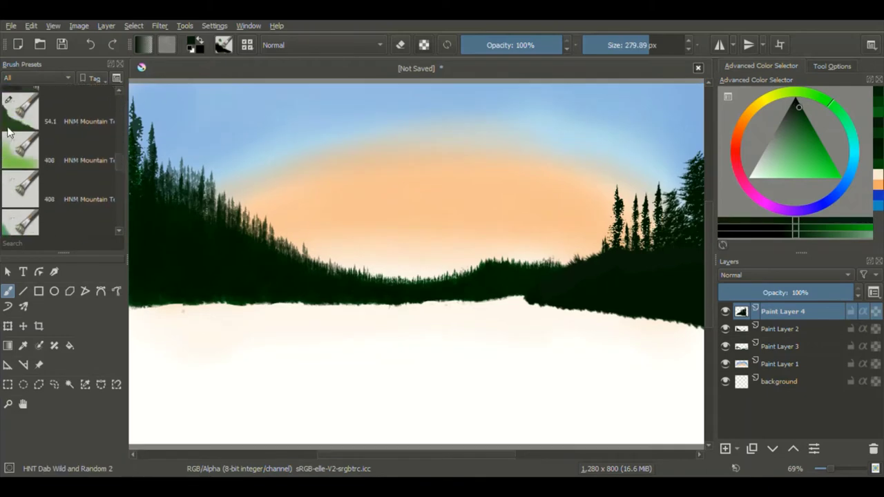
pyautogui.moveTo(691, 252)
pyautogui.mouseDown()
pyautogui.moveTo(564, 298)
pyautogui.moveTo(597, 283)
pyautogui.mouseUp()
pyautogui.moveTo(534, 293); pyautogui.dragTo(450, 290)
pyautogui.press('-')
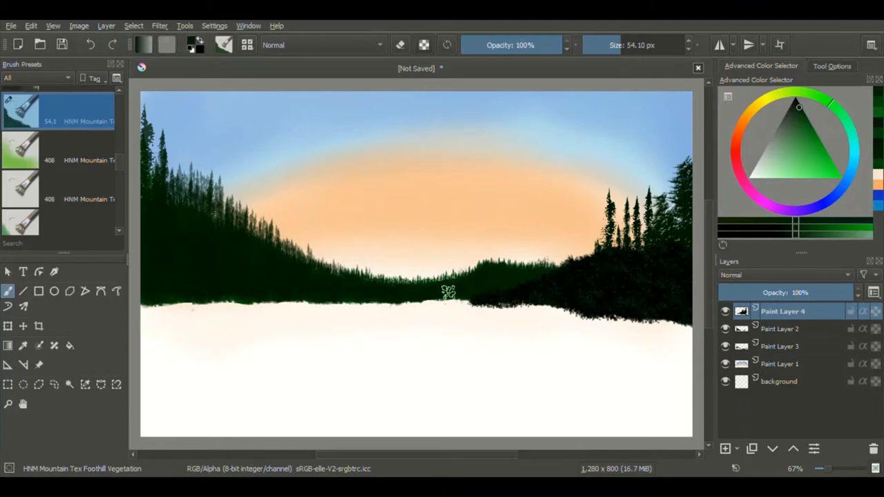
pyautogui.moveTo(282, 256)
pyautogui.mouseDown()
pyautogui.moveTo(184, 251)
pyautogui.moveTo(293, 300)
pyautogui.moveTo(429, 304)
pyautogui.mouseUp()
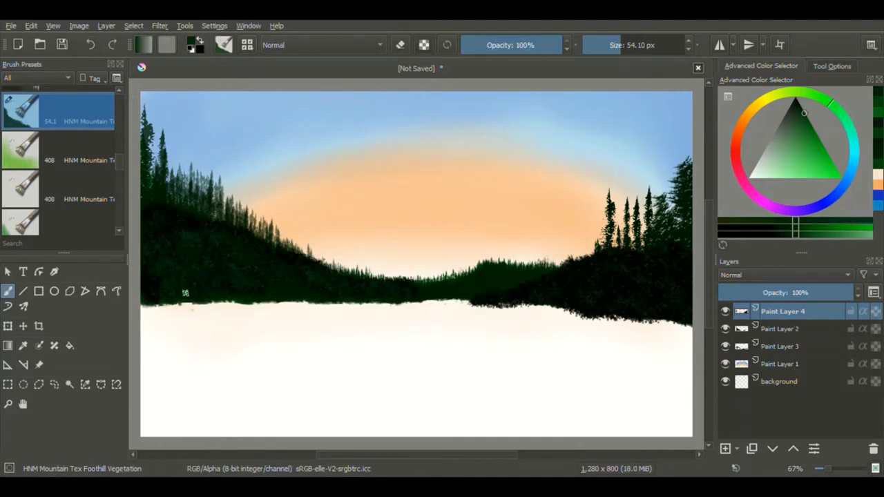
pyautogui.moveTo(551, 269); pyautogui.dragTo(309, 292)
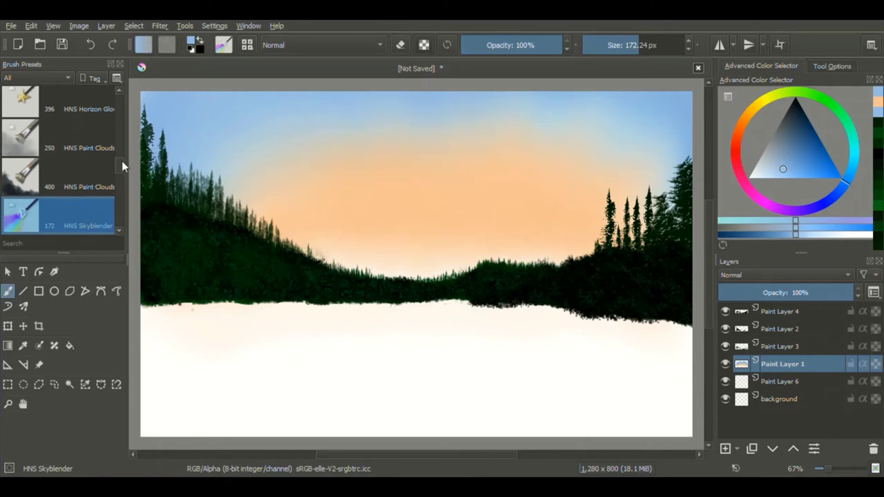
# Step: Paint blue into the orange sky with HNS Skypainter and soften it with Skyblender
pyautogui.scroll(-2, 104, 159)
pyautogui.click(110, 100)
pyautogui.moveTo(435, 147)
pyautogui.mouseDown()
pyautogui.moveTo(493, 148)
pyautogui.moveTo(297, 178)
pyautogui.mouseUp()
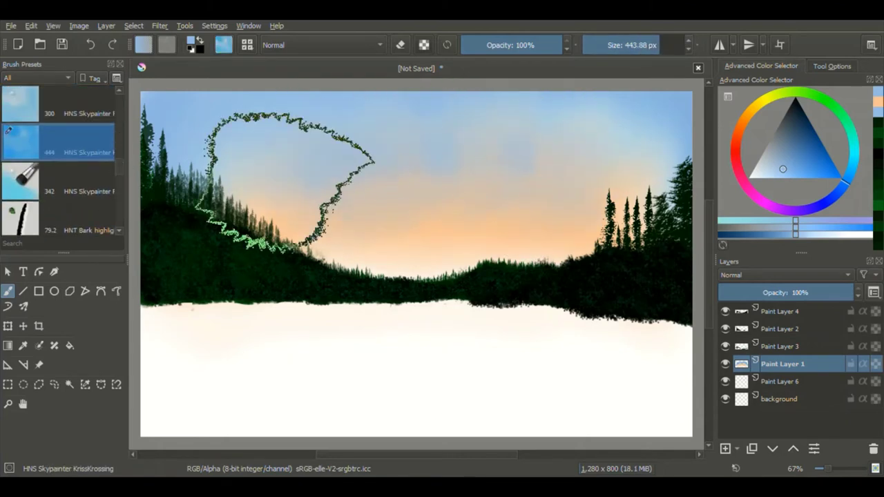
pyautogui.click(77, 185)
pyautogui.scroll(1, 78, 185)
pyautogui.click(76, 105)
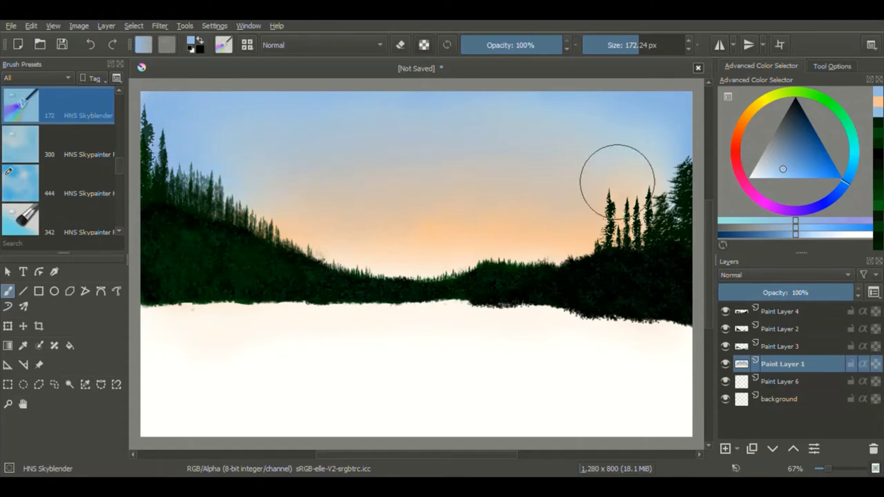
pyautogui.scroll(4, 118, 92)
# Step: Fill the upper sky with soft white clouds using HNS Fluff the Clouds, then add a new layer
pyautogui.click(76, 106)
pyautogui.moveTo(298, 170)
pyautogui.mouseDown()
pyautogui.moveTo(352, 169)
pyautogui.moveTo(401, 152)
pyautogui.mouseUp()
pyautogui.moveTo(497, 138); pyautogui.dragTo(602, 159)
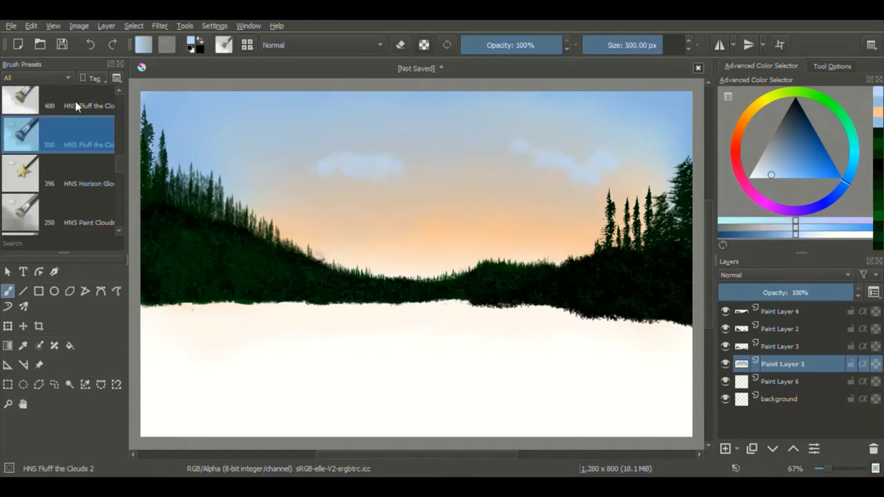
pyautogui.moveTo(510, 215)
pyautogui.mouseDown()
pyautogui.moveTo(631, 148)
pyautogui.moveTo(480, 138)
pyautogui.moveTo(291, 198)
pyautogui.moveTo(486, 104)
pyautogui.moveTo(292, 118)
pyautogui.moveTo(405, 177)
pyautogui.mouseUp()
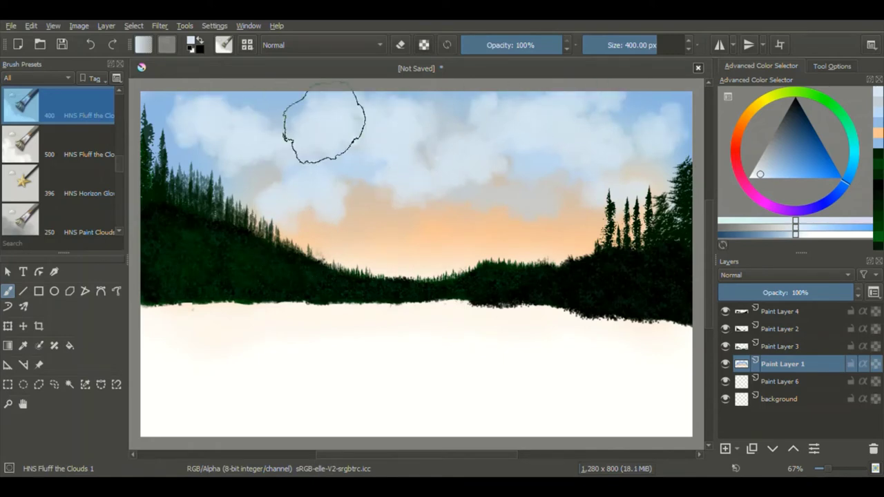
pyautogui.press('Insert')
pyautogui.scroll(-5, 123, 170)
# Step: Block in a dark mountain peak behind the central treeline with HNM Mountain Pull Layout
pyautogui.click(76, 145)
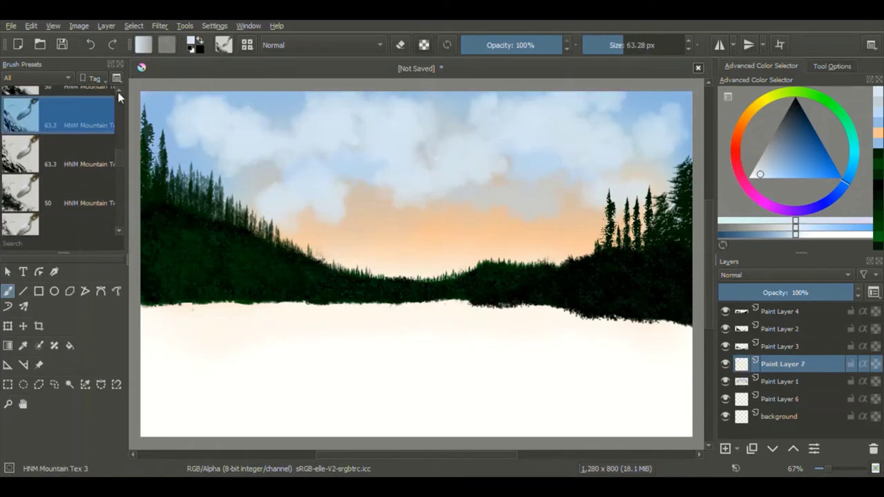
pyautogui.scroll(-1, 76, 158)
pyautogui.click(76, 142)
pyautogui.press('d')
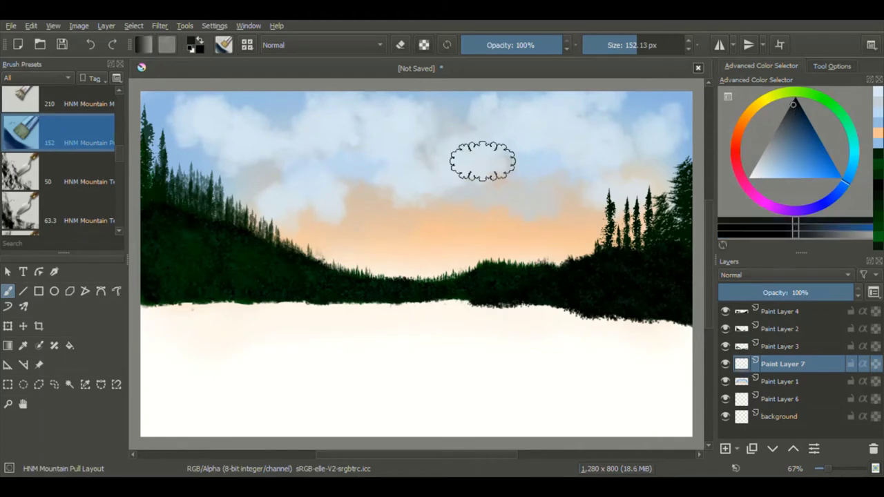
pyautogui.moveTo(449, 181); pyautogui.dragTo(542, 242)
pyautogui.moveTo(315, 250)
pyautogui.mouseDown()
pyautogui.moveTo(409, 202)
pyautogui.moveTo(369, 261)
pyautogui.mouseUp()
pyautogui.click(90, 45)
pyautogui.click(90, 45)
pyautogui.moveTo(424, 210)
pyautogui.mouseDown()
pyautogui.moveTo(359, 266)
pyautogui.moveTo(484, 255)
pyautogui.moveTo(532, 272)
pyautogui.mouseUp()
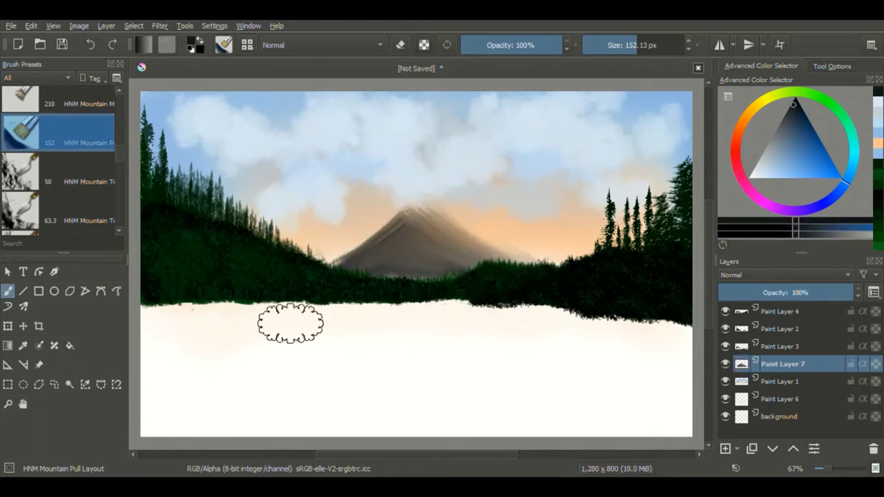
pyautogui.scroll(3, 21, 147)
pyautogui.scroll(-2, 21, 148)
# Step: Texture the mountain's left slope with dark and snowy HNM Mountain Tex strokes
pyautogui.click(20, 173)
pyautogui.press('/')
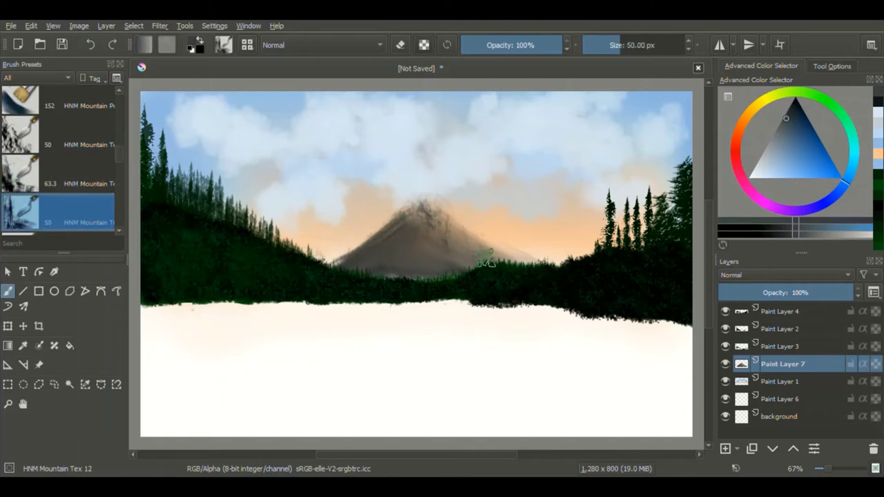
pyautogui.scroll(1, 119, 198)
pyautogui.click(21, 141)
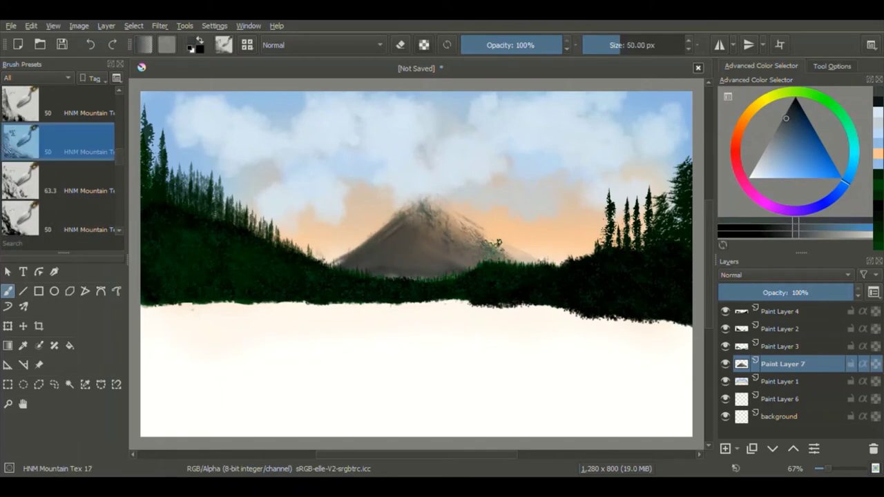
pyautogui.press('/')
pyautogui.moveTo(418, 221)
pyautogui.mouseDown()
pyautogui.moveTo(468, 272)
pyautogui.moveTo(428, 204)
pyautogui.moveTo(497, 256)
pyautogui.moveTo(344, 255)
pyautogui.mouseUp()
pyautogui.press('/')
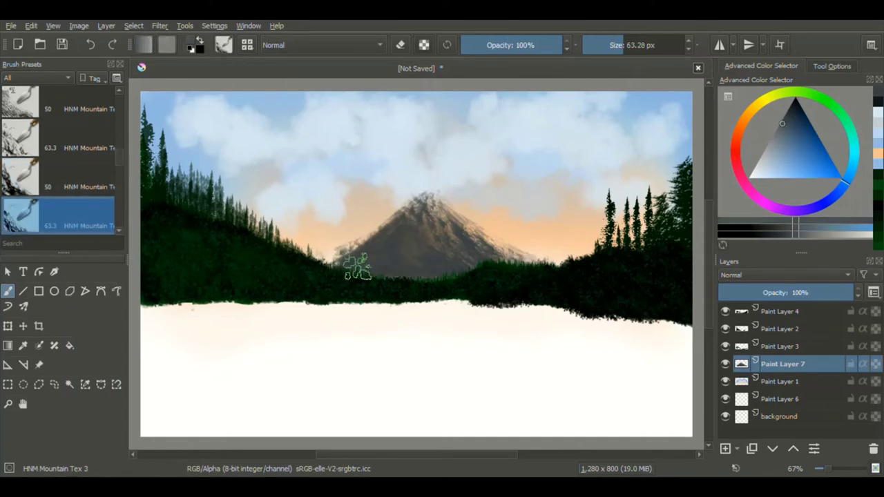
pyautogui.moveTo(416, 216); pyautogui.dragTo(354, 255)
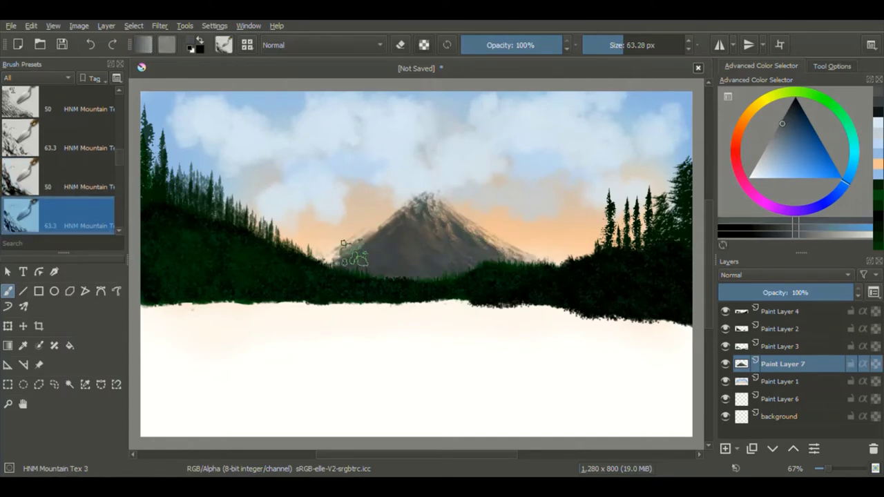
pyautogui.moveTo(452, 224)
pyautogui.mouseDown()
pyautogui.moveTo(335, 267)
pyautogui.moveTo(320, 300)
pyautogui.mouseUp()
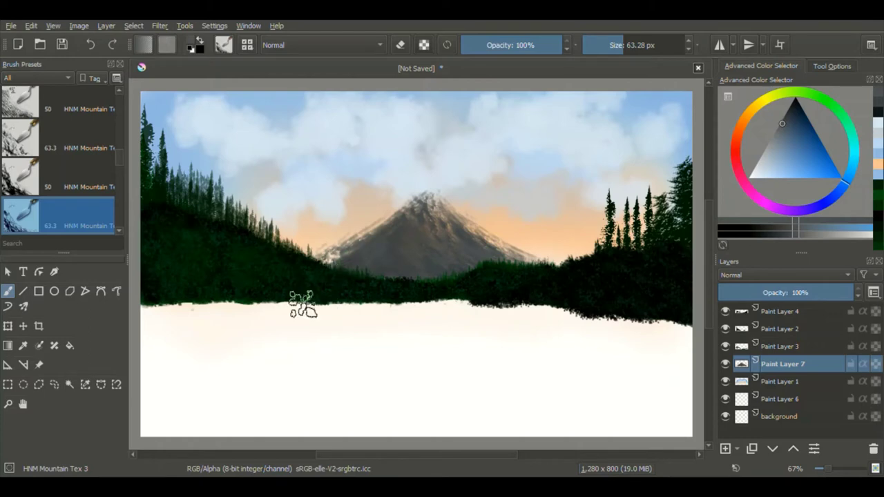
# Step: Add snow texture across the mountain's slopes and create a new empty layer
pyautogui.scroll(-2, 120, 229)
pyautogui.scroll(-2, 120, 229)
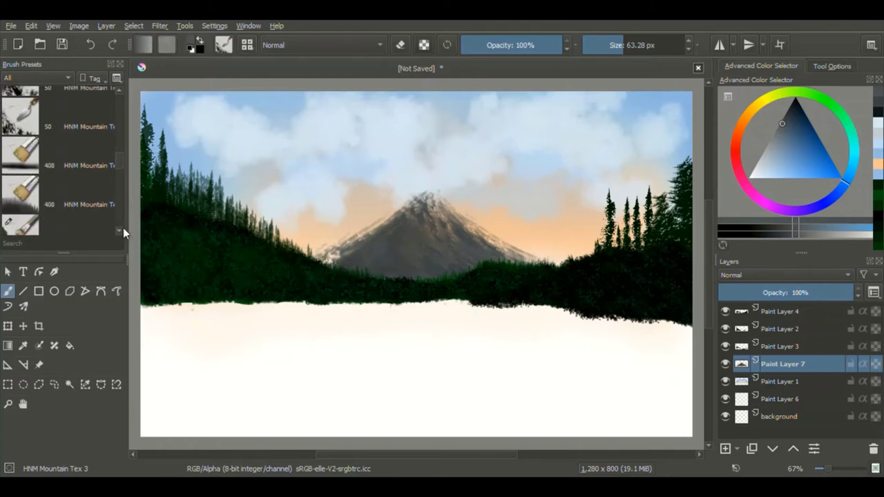
pyautogui.scroll(1, 123, 228)
pyautogui.click(69, 148)
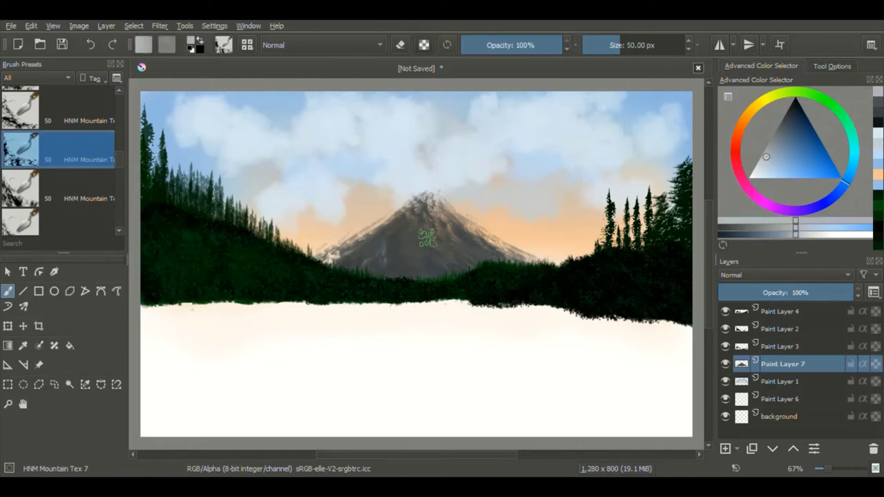
pyautogui.moveTo(433, 255)
pyautogui.mouseDown()
pyautogui.moveTo(387, 263)
pyautogui.moveTo(363, 245)
pyautogui.mouseUp()
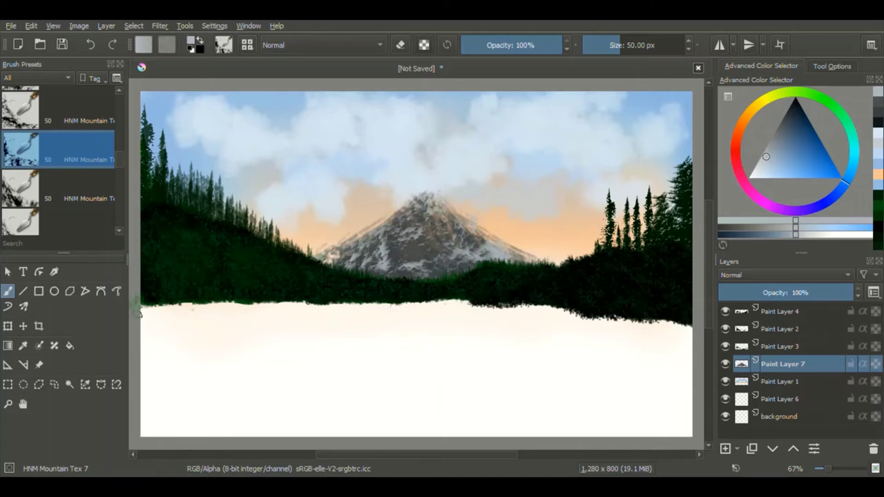
pyautogui.scroll(3, 69, 159)
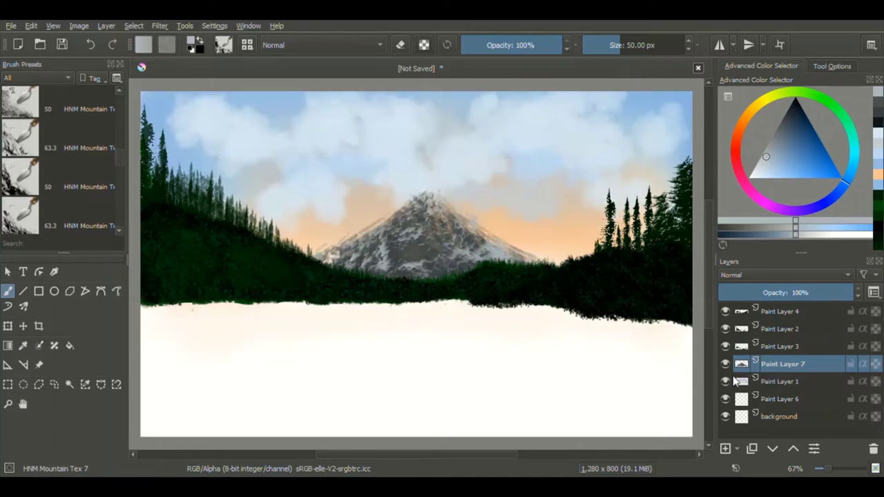
pyautogui.click(726, 449)
pyautogui.scroll(-2, 117, 125)
# Step: Streak the sky with peach and light-blue clouds using HNS Fluff the Clouds 2
pyautogui.scroll(-2, 119, 161)
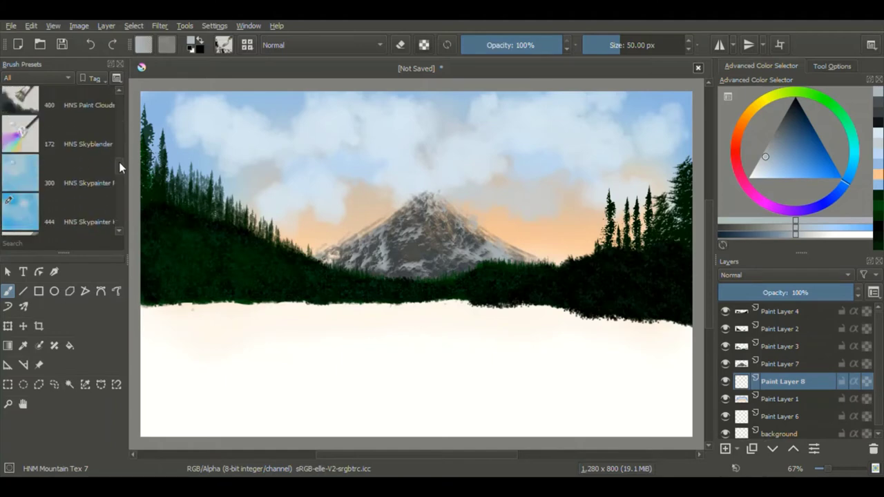
pyautogui.scroll(-2, 119, 202)
pyautogui.click(103, 211)
pyautogui.click(878, 174)
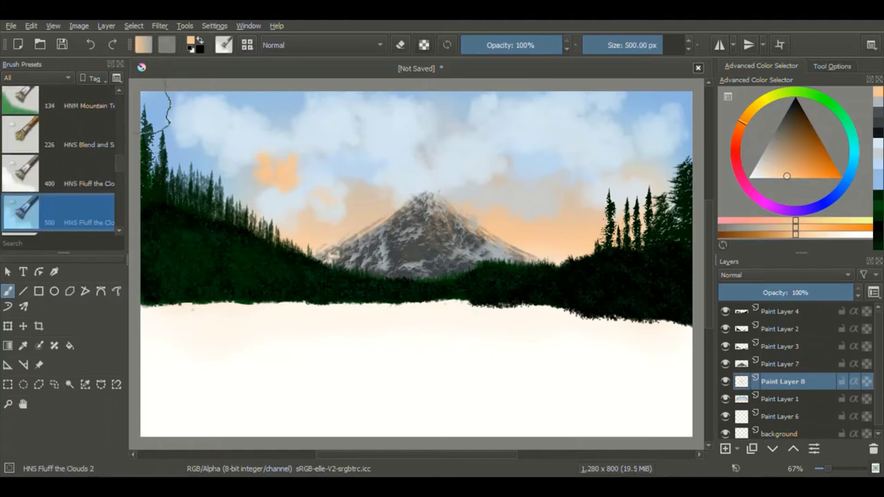
pyautogui.moveTo(504, 177)
pyautogui.mouseDown()
pyautogui.moveTo(405, 198)
pyautogui.moveTo(464, 115)
pyautogui.moveTo(197, 197)
pyautogui.moveTo(574, 172)
pyautogui.mouseUp()
pyautogui.click(879, 158)
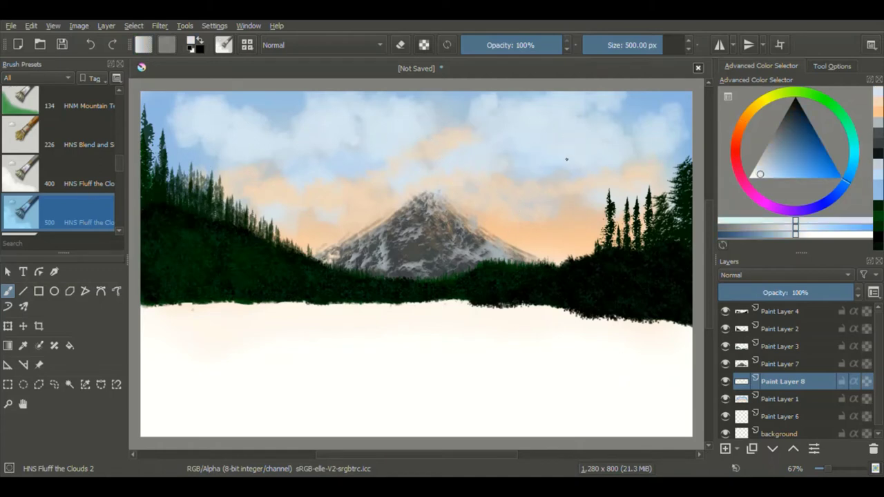
pyautogui.moveTo(369, 128)
pyautogui.mouseDown()
pyautogui.moveTo(267, 108)
pyautogui.moveTo(652, 138)
pyautogui.moveTo(442, 110)
pyautogui.mouseUp()
pyautogui.moveTo(249, 159); pyautogui.dragTo(200, 166)
# Step: Paint whitish cloud haze over the mountain on a new layer and merge it down
pyautogui.press('Insert')
pyautogui.hotkey('ctrl', 'pageup')
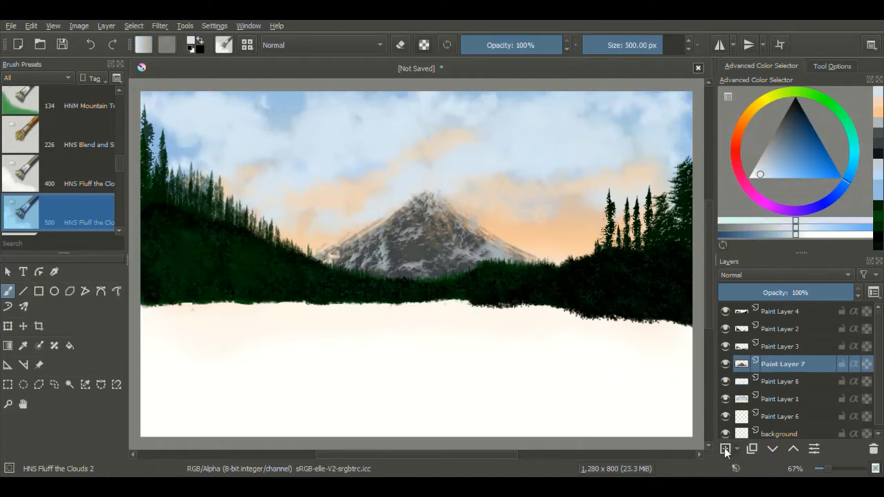
pyautogui.moveTo(428, 207)
pyautogui.mouseDown()
pyautogui.moveTo(477, 221)
pyautogui.moveTo(317, 270)
pyautogui.moveTo(411, 239)
pyautogui.mouseUp()
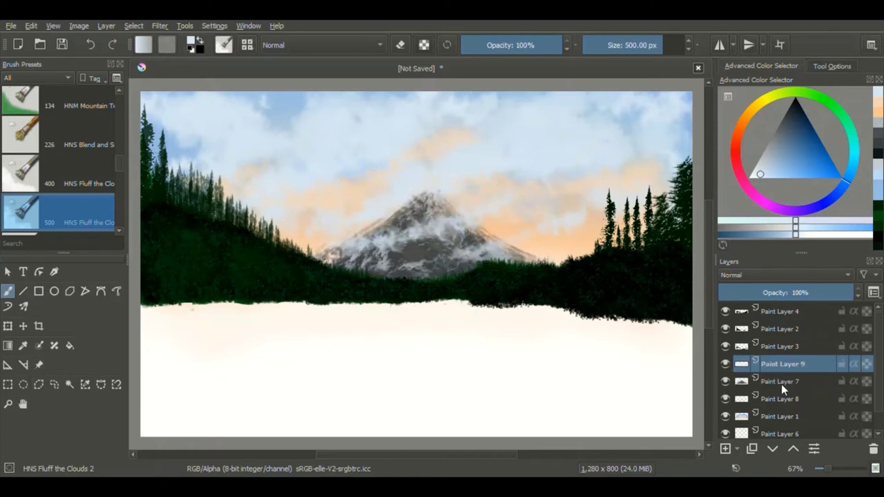
pyautogui.hotkey('ctrl', 'e')
# Step: On Paint Layer 6, airbrush pale blue and whitish-blue across the upper sky with b) Airbrush Soft
pyautogui.click(725, 399)
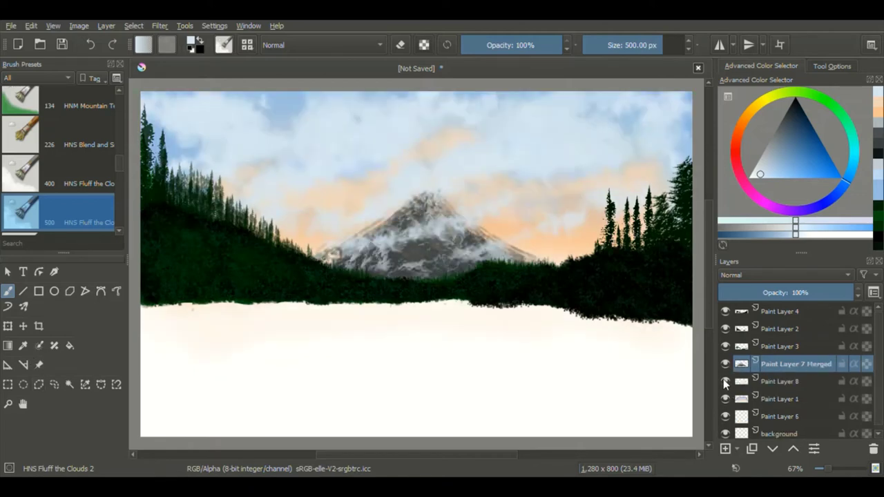
pyautogui.click(724, 397)
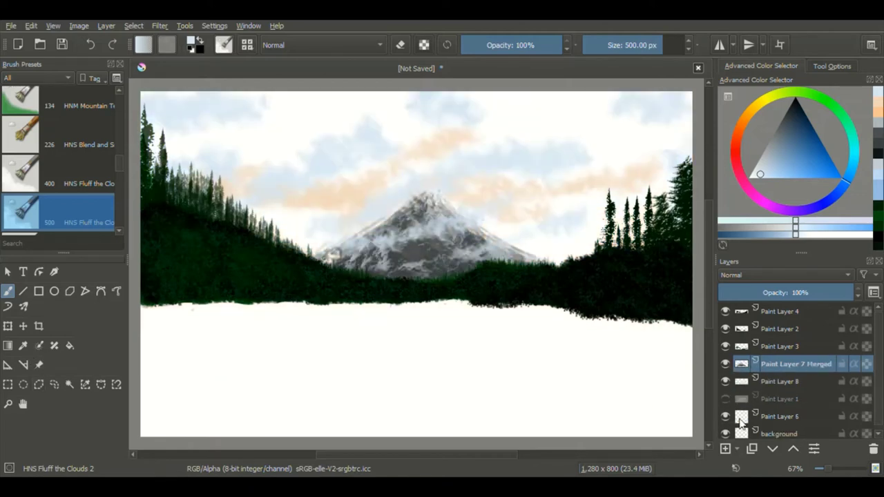
pyautogui.click(742, 421)
pyautogui.scroll(10, 62, 172)
pyautogui.click(21, 215)
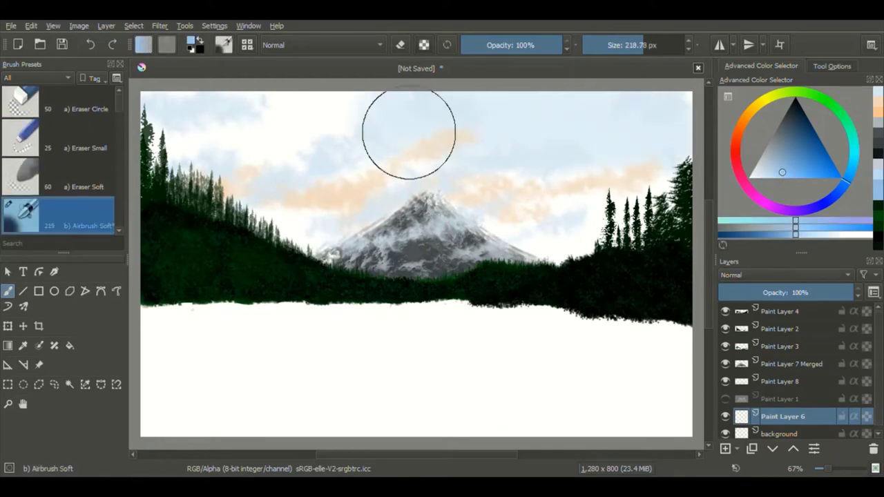
pyautogui.moveTo(408, 133); pyautogui.dragTo(181, 138)
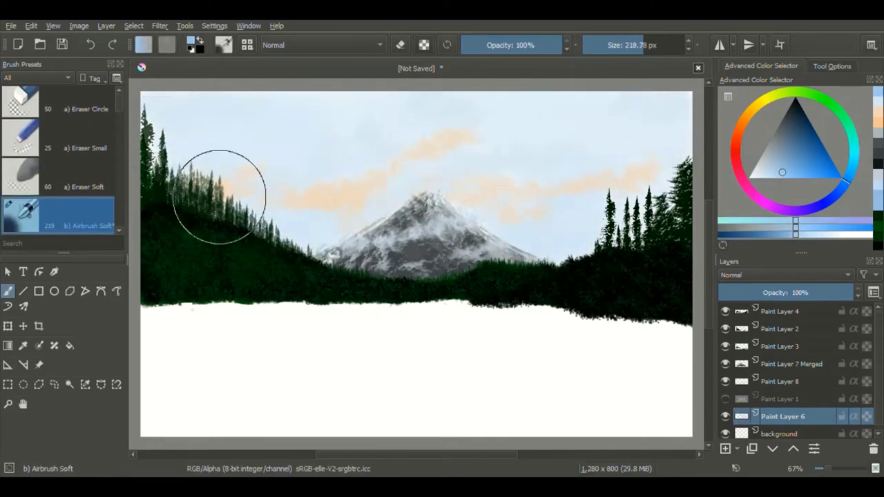
pyautogui.moveTo(664, 117)
pyautogui.mouseDown()
pyautogui.moveTo(572, 129)
pyautogui.moveTo(420, 108)
pyautogui.mouseUp()
# Step: Add soft white clouds and a faint lavender haze, toggling the layer to compare
pyautogui.click(879, 140)
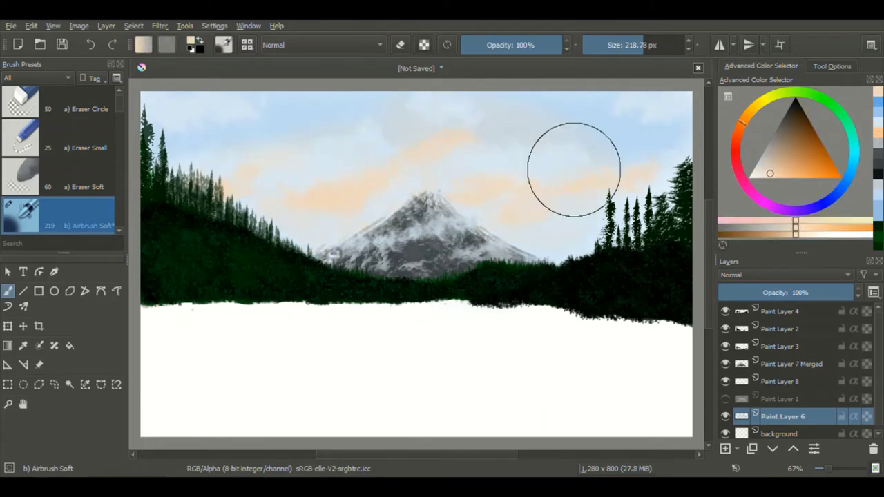
pyautogui.click(839, 184)
pyautogui.moveTo(656, 111)
pyautogui.mouseDown()
pyautogui.moveTo(487, 118)
pyautogui.moveTo(302, 174)
pyautogui.moveTo(626, 148)
pyautogui.mouseUp()
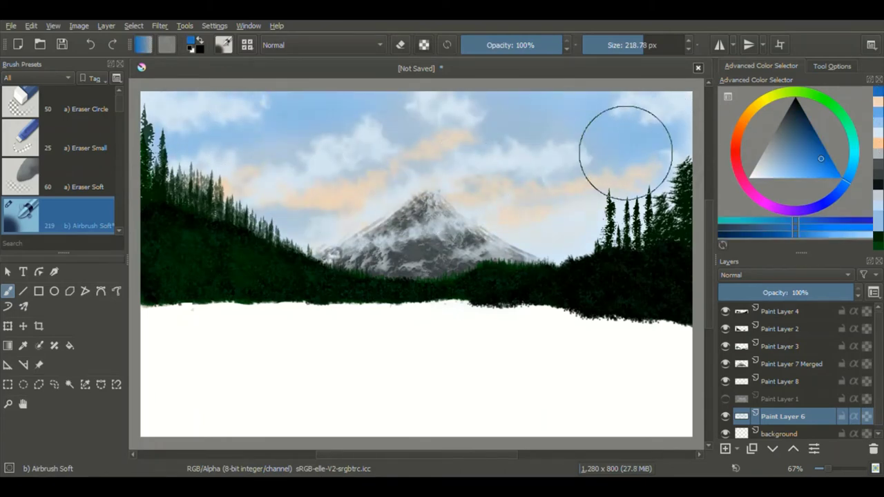
pyautogui.keyDown('ctrl'); pyautogui.click(505, 228); pyautogui.keyUp('ctrl')
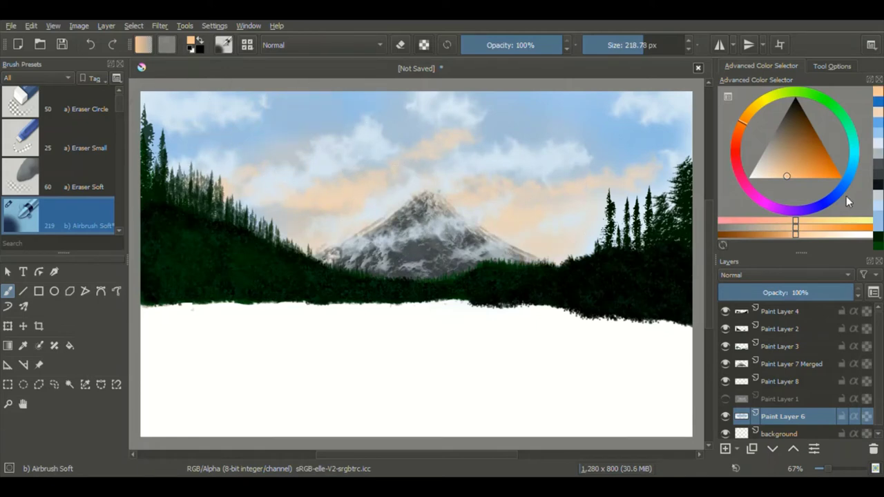
pyautogui.click(823, 202)
pyautogui.moveTo(602, 197)
pyautogui.mouseDown()
pyautogui.moveTo(280, 221)
pyautogui.moveTo(594, 252)
pyautogui.mouseUp()
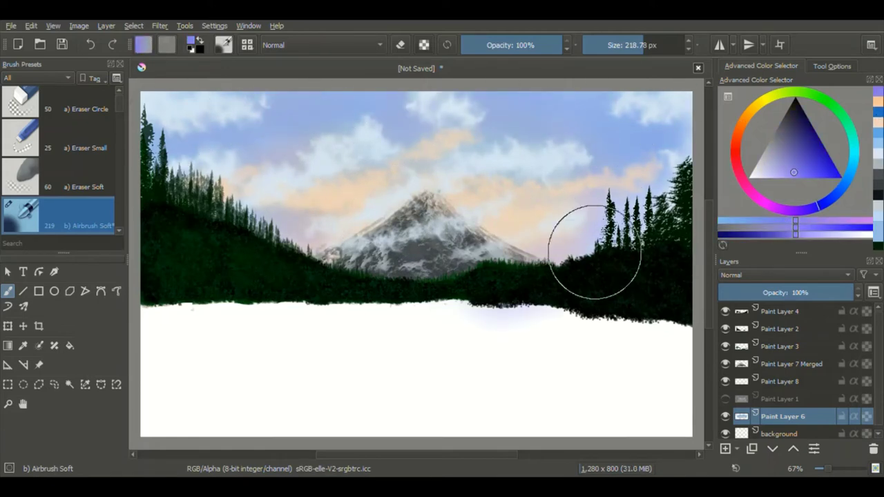
pyautogui.click(724, 417)
pyautogui.click(725, 416)
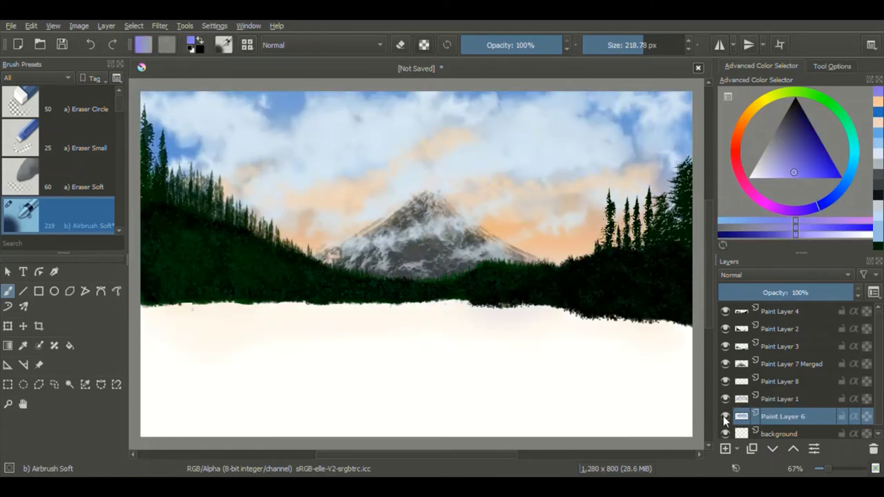
pyautogui.click(725, 416)
pyautogui.click(725, 417)
# Step: Add a soft white cloud over the upper-centre sky with HNS Fluff the Clouds, then undo it
pyautogui.moveTo(119, 100)
pyautogui.mouseDown()
pyautogui.moveTo(122, 191)
pyautogui.moveTo(119, 166)
pyautogui.mouseUp()
pyautogui.scroll(-2, 120, 166)
pyautogui.click(82, 195)
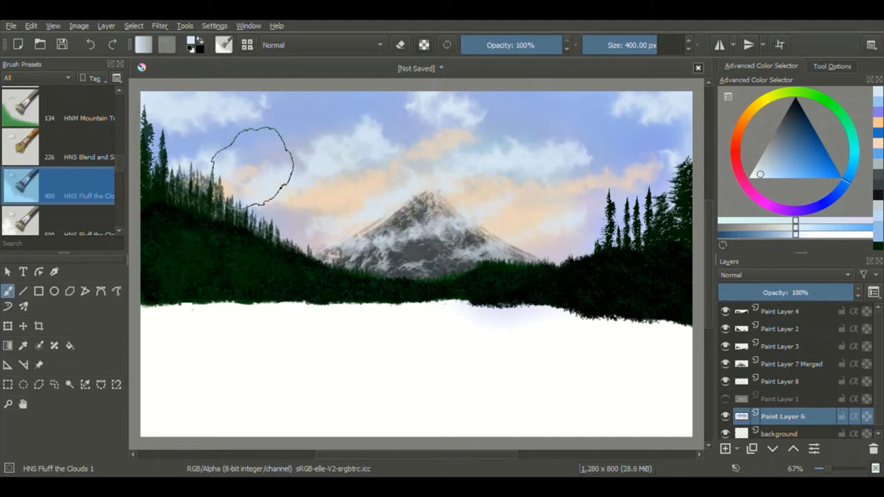
pyautogui.moveTo(290, 131)
pyautogui.mouseDown()
pyautogui.moveTo(381, 109)
pyautogui.moveTo(573, 139)
pyautogui.moveTo(615, 182)
pyautogui.moveTo(526, 124)
pyautogui.mouseUp()
pyautogui.hotkey('ctrl', 'z')
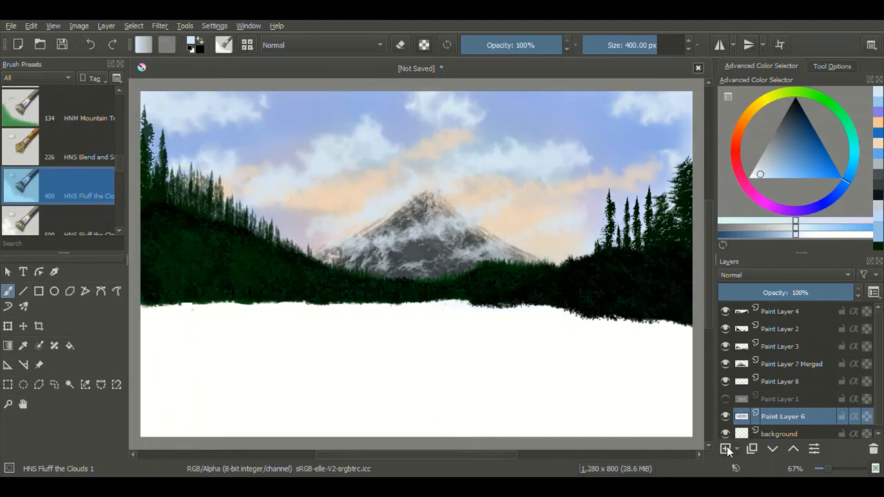
# Step: Add a new layer, paint soft cloud strokes across the sky, and choose the 500 px cloud brush
pyautogui.press('Insert')
pyautogui.moveTo(332, 108); pyautogui.dragTo(453, 118)
pyautogui.click(10, 215)
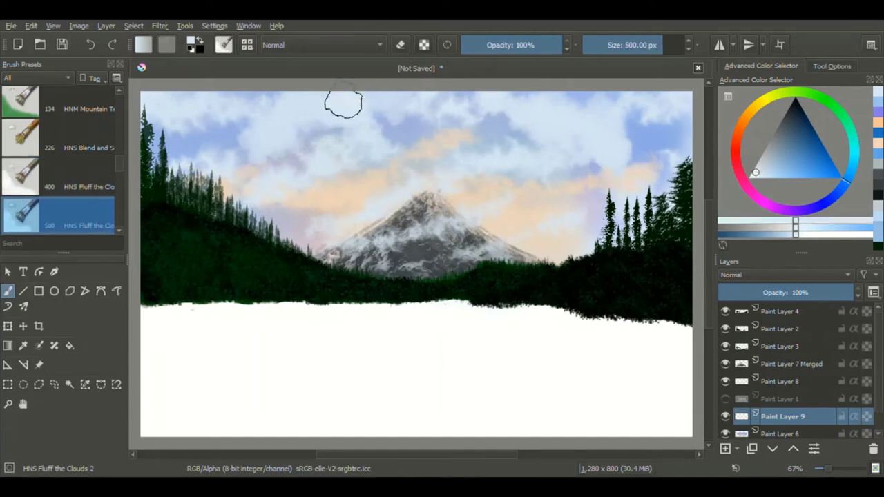
# Step: On Paint Layer 6, airbrush darker blue patches and a faint greyish-blue stroke across the sky
pyautogui.press('pagedown')
pyautogui.scroll(5, 59, 159)
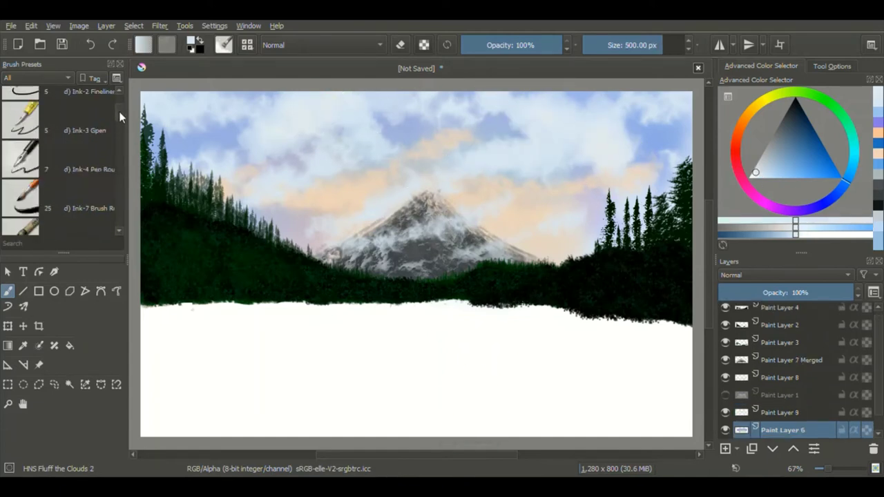
pyautogui.click(62, 142)
pyautogui.moveTo(608, 148)
pyautogui.mouseDown()
pyautogui.moveTo(207, 158)
pyautogui.moveTo(221, 114)
pyautogui.mouseUp()
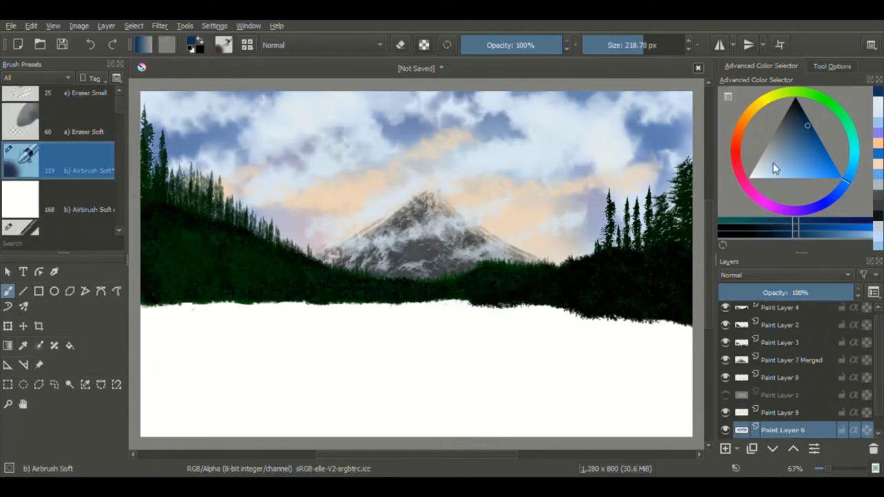
pyautogui.keyDown('ctrl'); pyautogui.click(537, 122); pyautogui.keyUp('ctrl')
pyautogui.moveTo(574, 148); pyautogui.dragTo(307, 143)
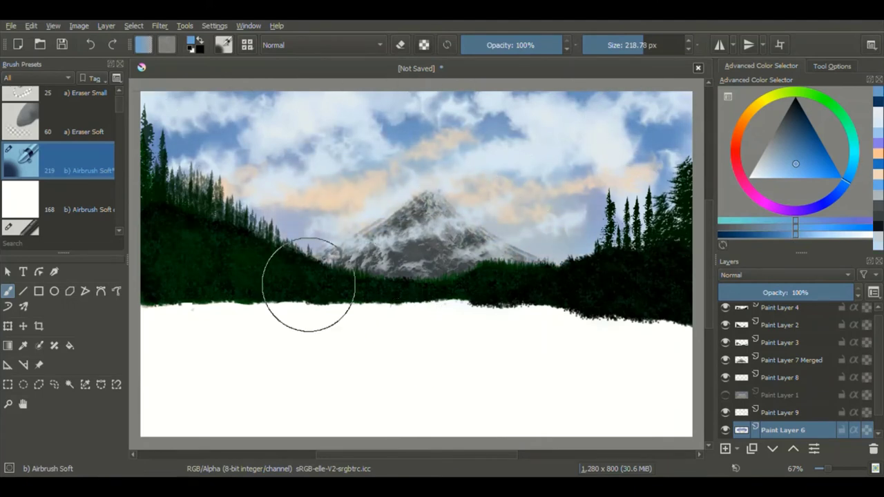
# Step: Pick peach and light blue at 125 px, then toggle Paint Layers 1 and 9 to compare skies
pyautogui.keyDown('ctrl'); pyautogui.click(297, 201); pyautogui.keyUp('ctrl')
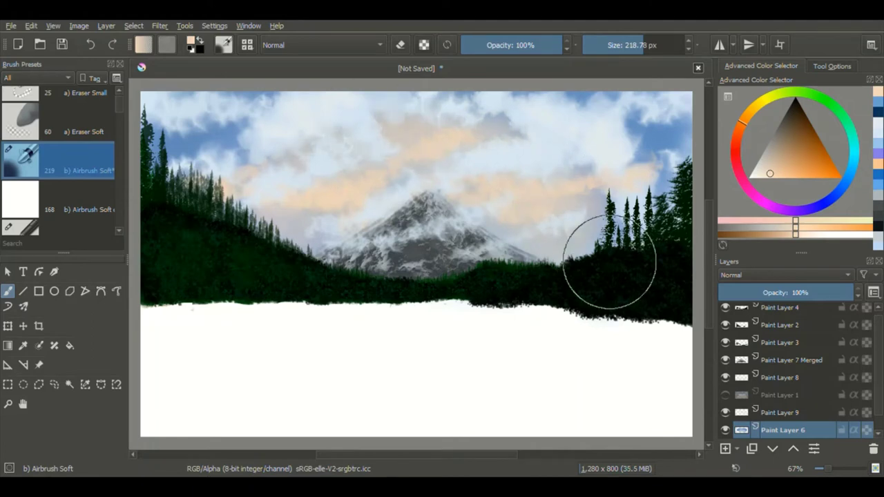
pyautogui.keyDown('ctrl'); pyautogui.click(348, 224); pyautogui.keyUp('ctrl')
pyautogui.keyDown('ctrl'); pyautogui.click(395, 96); pyautogui.keyUp('ctrl')
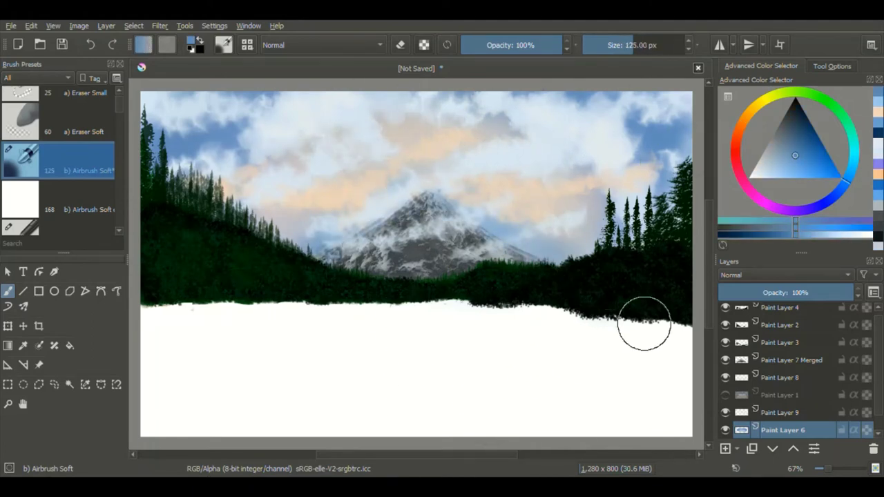
pyautogui.click(725, 413)
pyautogui.click(726, 395)
pyautogui.click(726, 412)
pyautogui.click(725, 412)
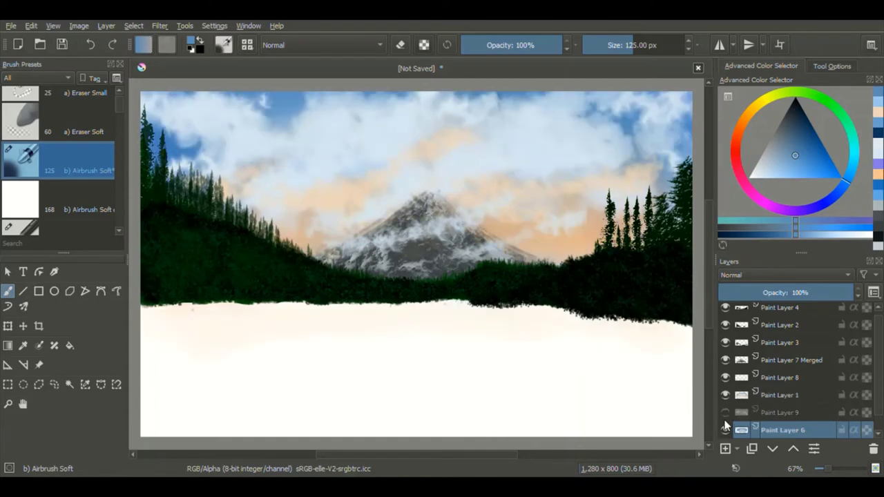
pyautogui.click(725, 412)
pyautogui.click(726, 395)
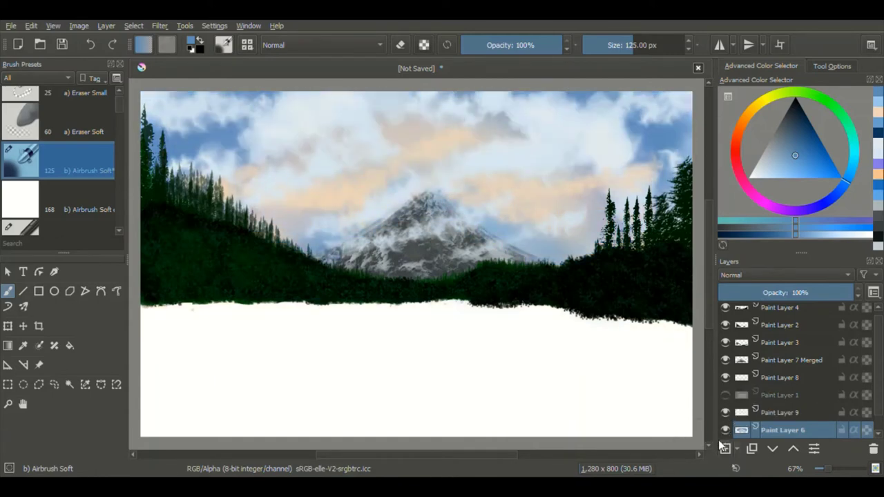
# Step: Pick white and peach, add Paint Layer 10, and choose a redder salmon colour
pyautogui.click(867, 234)
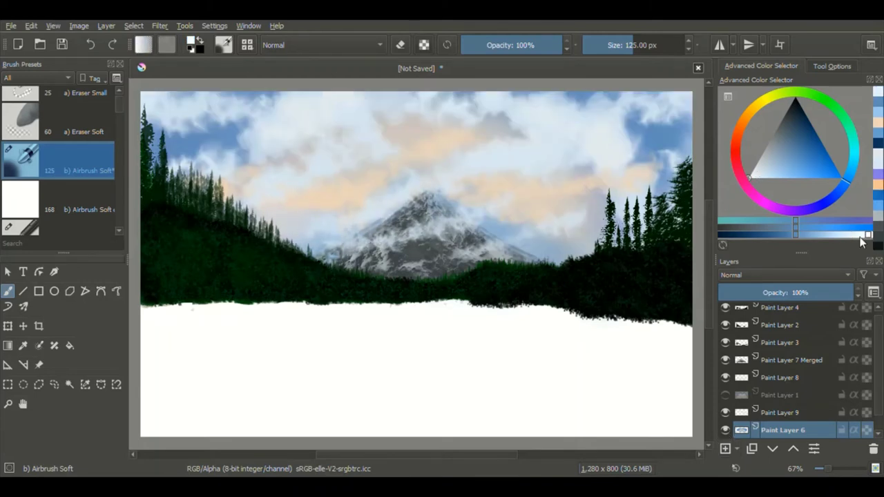
pyautogui.keyDown('ctrl'); pyautogui.click(297, 203); pyautogui.keyUp('ctrl')
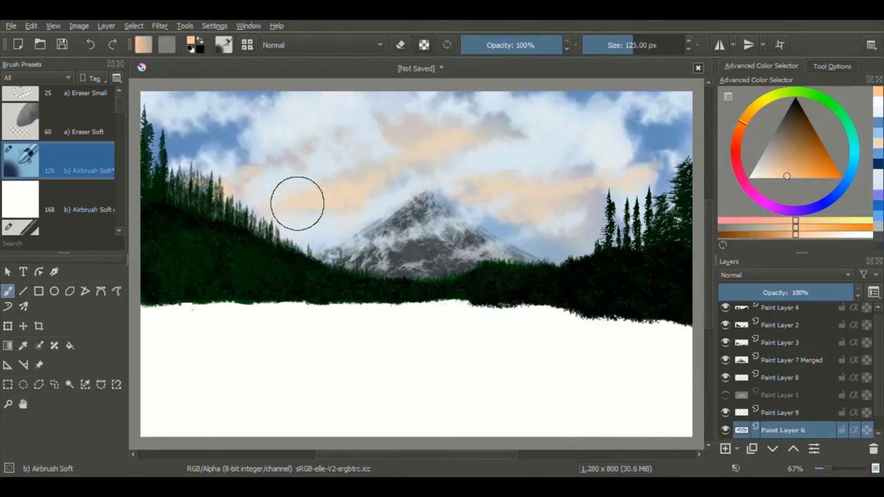
pyautogui.press('Insert')
pyautogui.click(751, 221)
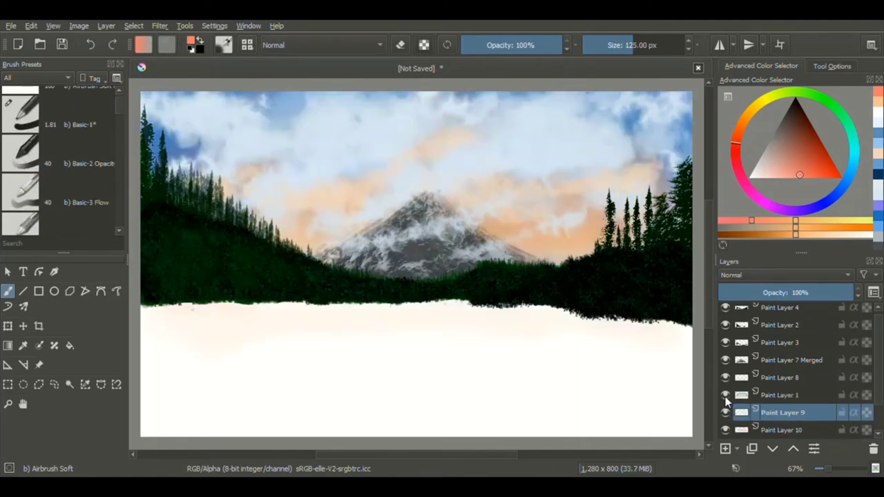
# Step: Merge Paint Layers 9 and 10, then merge the result into Paint Layer 6 Merged
pyautogui.keyDown('ctrl'); pyautogui.click(770, 408); pyautogui.keyUp('ctrl')
pyautogui.hotkey('ctrl', 'e')
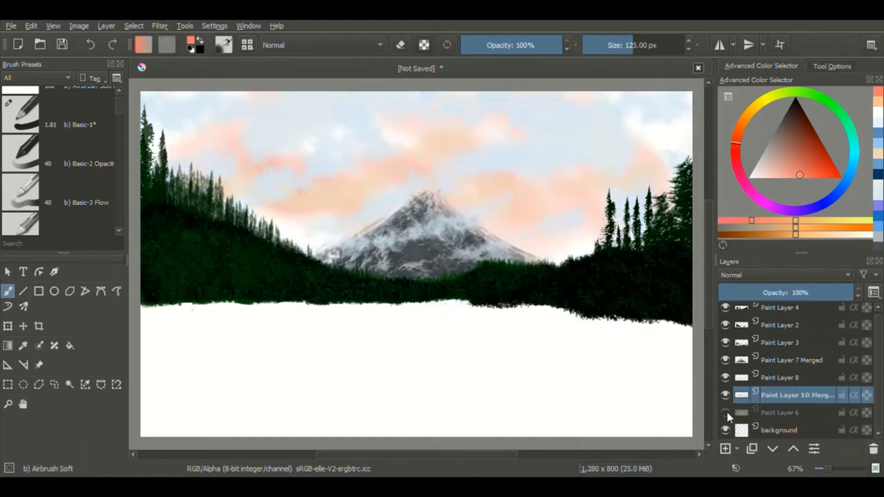
pyautogui.keyDown('ctrl'); pyautogui.click(774, 413); pyautogui.keyUp('ctrl')
pyautogui.hotkey('ctrl', 'e')
# Step: Toggle layer visibility to inspect the sky, leave Paint Layer 8 hidden, and add an empty layer
pyautogui.click(726, 382)
pyautogui.click(725, 364)
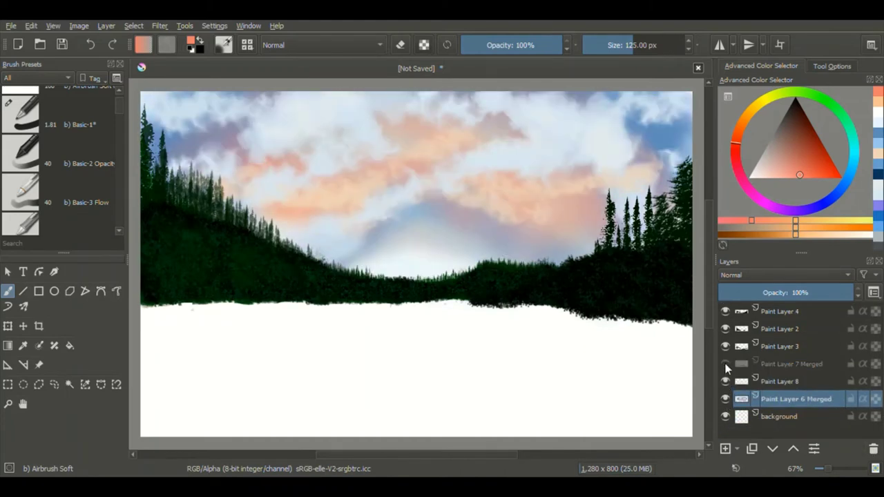
pyautogui.click(726, 364)
pyautogui.click(725, 382)
pyautogui.click(725, 399)
pyautogui.click(725, 399)
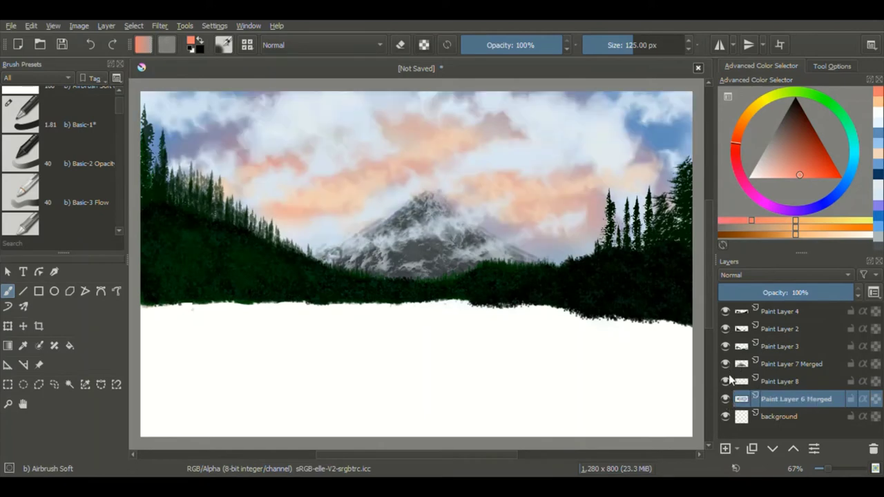
pyautogui.click(726, 382)
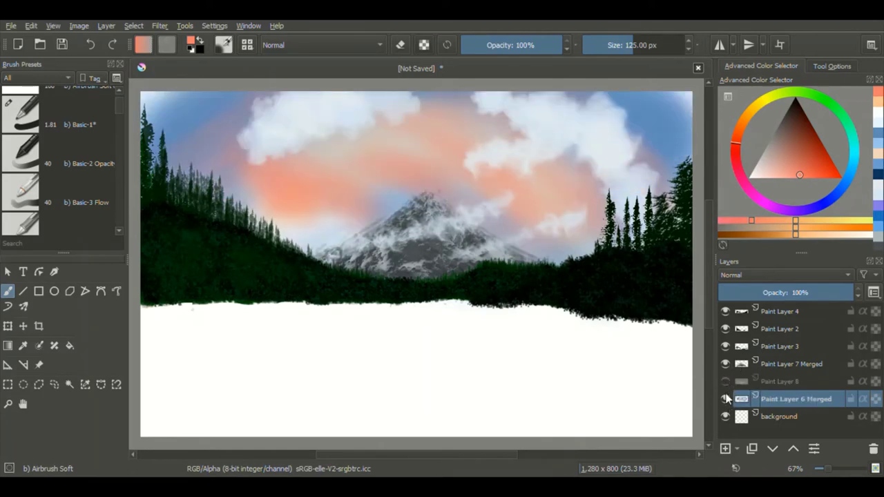
pyautogui.click(726, 382)
pyautogui.click(725, 382)
pyautogui.click(725, 448)
# Step: With the large fluffy cloud brush, paint a white cloud upper-left and a soft peach patch above
pyautogui.scroll(-5, 62, 173)
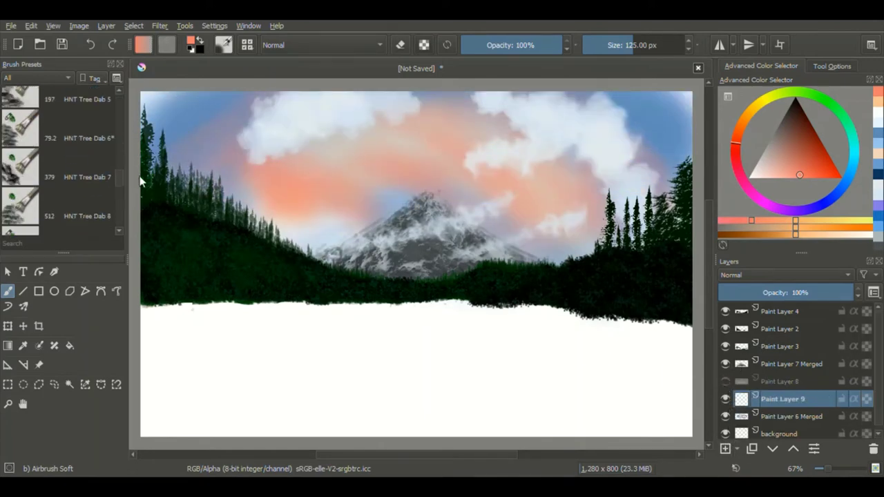
pyautogui.click(45, 222)
pyautogui.click(876, 119)
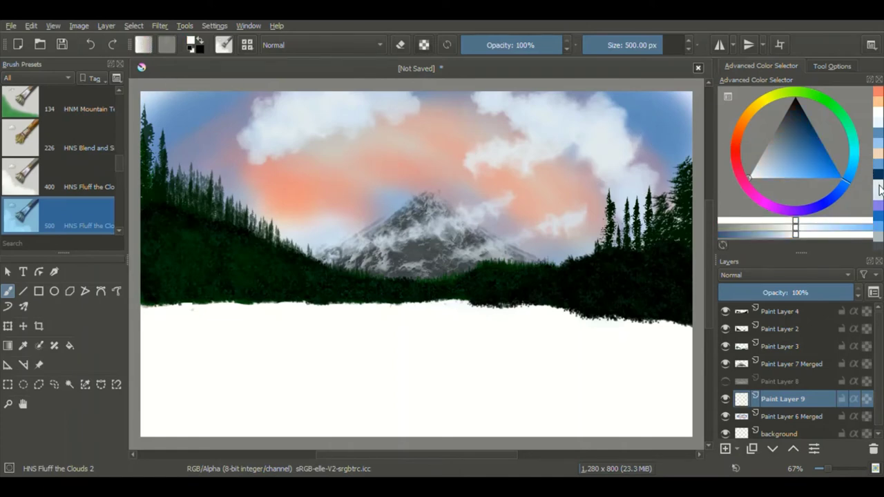
pyautogui.moveTo(221, 145); pyautogui.dragTo(296, 173)
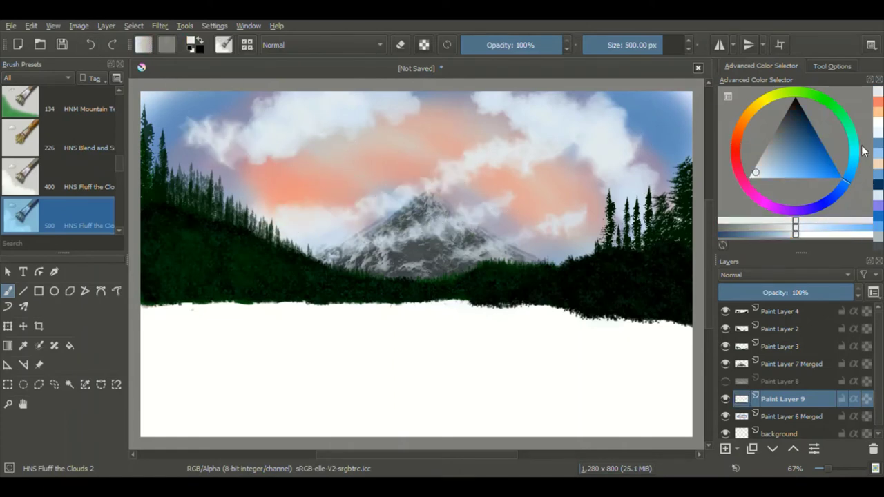
pyautogui.keyDown('ctrl'); pyautogui.click(316, 191); pyautogui.keyUp('ctrl')
pyautogui.moveTo(467, 112); pyautogui.dragTo(414, 126)
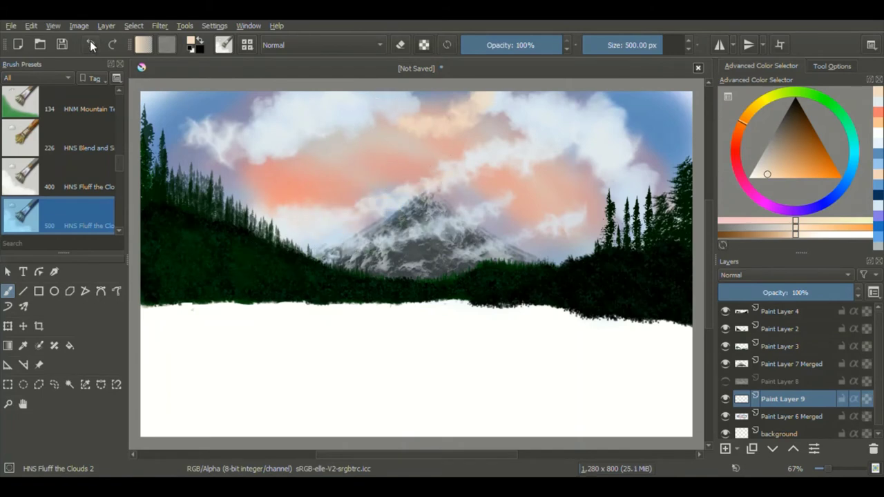
# Step: Dab blue-white into the upper-right sky, then delete the old coloured Paint Layer 6 Merged
pyautogui.click(880, 152)
pyautogui.moveTo(652, 134); pyautogui.dragTo(670, 139)
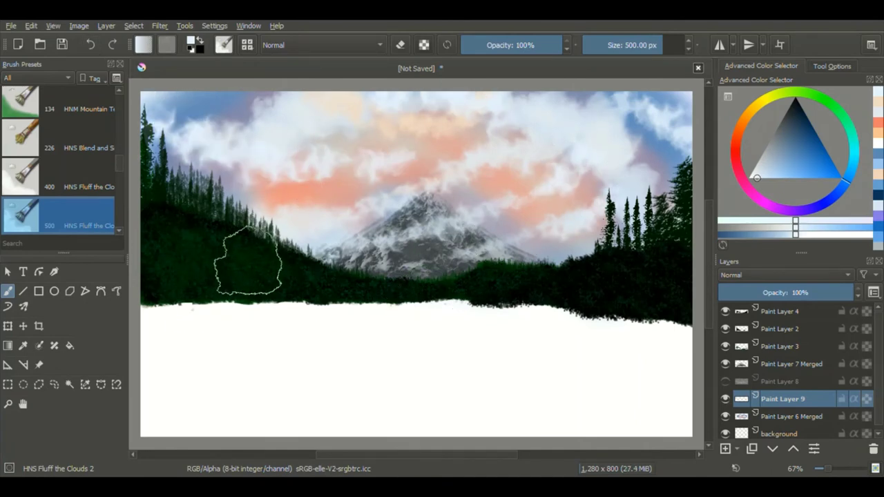
pyautogui.click(726, 416)
pyautogui.click(725, 417)
# Step: Add a new layer above the background and airbrush soft sky blue across the upper sky
pyautogui.click(781, 417)
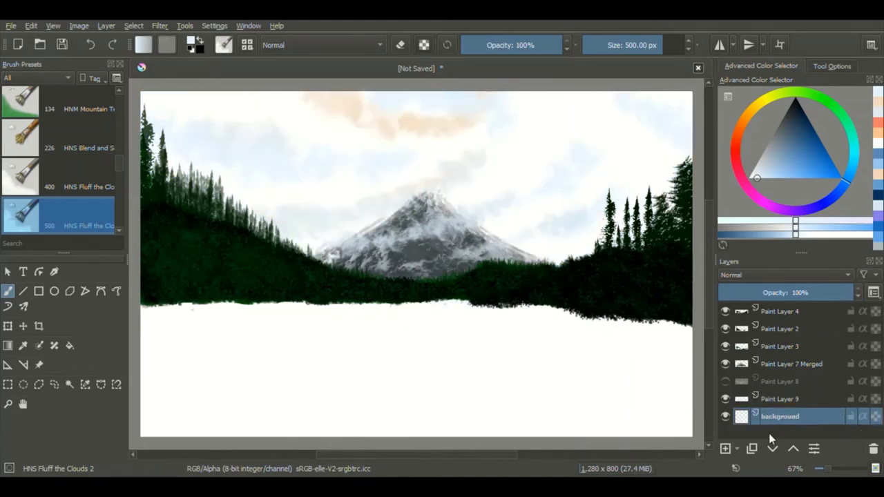
pyautogui.hotkey('shift', 'Delete')
pyautogui.press('/')
pyautogui.keyDown('ctrl'); pyautogui.click(656, 114); pyautogui.keyUp('ctrl')
pyautogui.moveTo(677, 118)
pyautogui.mouseDown()
pyautogui.moveTo(207, 95)
pyautogui.moveTo(601, 112)
pyautogui.moveTo(509, 108)
pyautogui.mouseUp()
pyautogui.keyDown('ctrl'); pyautogui.click(608, 104); pyautogui.keyUp('ctrl')
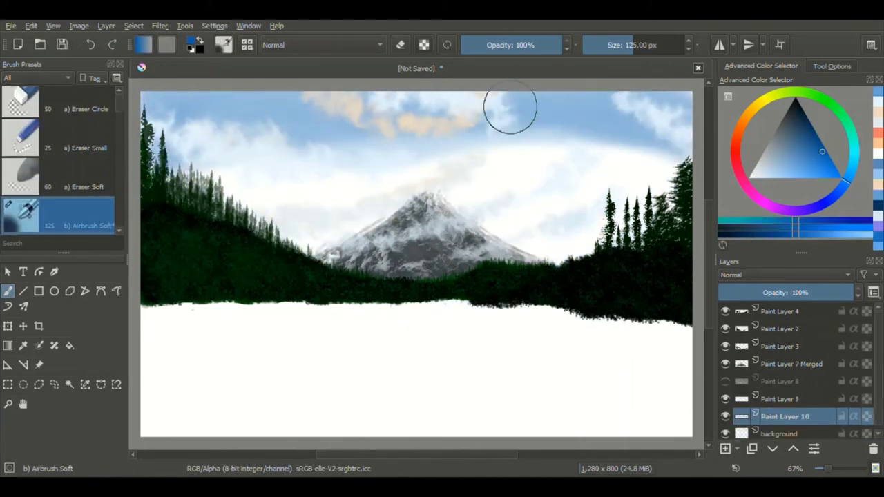
pyautogui.keyDown('ctrl'); pyautogui.click(663, 138); pyautogui.keyUp('ctrl')
pyautogui.moveTo(663, 138)
pyautogui.mouseDown()
pyautogui.moveTo(653, 184)
pyautogui.moveTo(211, 213)
pyautogui.mouseUp()
# Step: Airbrush a peach-orange sunset glow on both sides of the mountain
pyautogui.keyDown('ctrl'); pyautogui.click(484, 172); pyautogui.keyUp('ctrl')
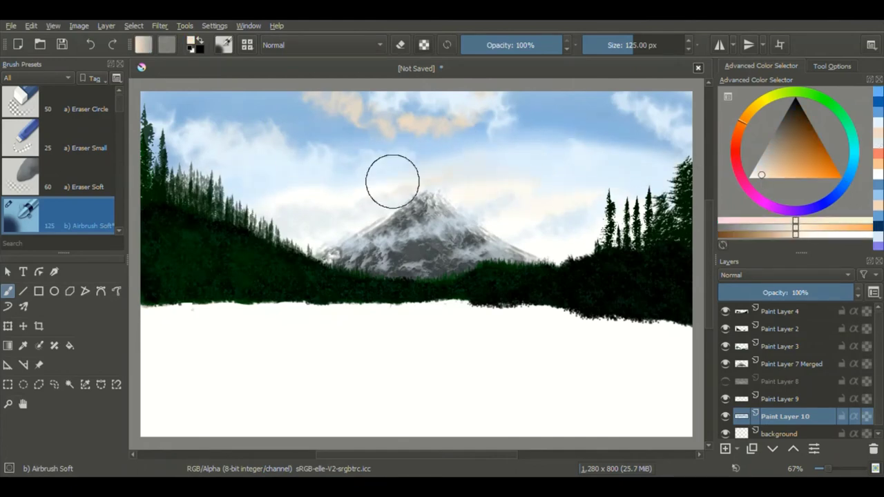
pyautogui.keyDown('ctrl'); pyautogui.click(606, 246); pyautogui.keyUp('ctrl')
pyautogui.moveTo(605, 247)
pyautogui.mouseDown()
pyautogui.moveTo(450, 201)
pyautogui.moveTo(360, 246)
pyautogui.mouseUp()
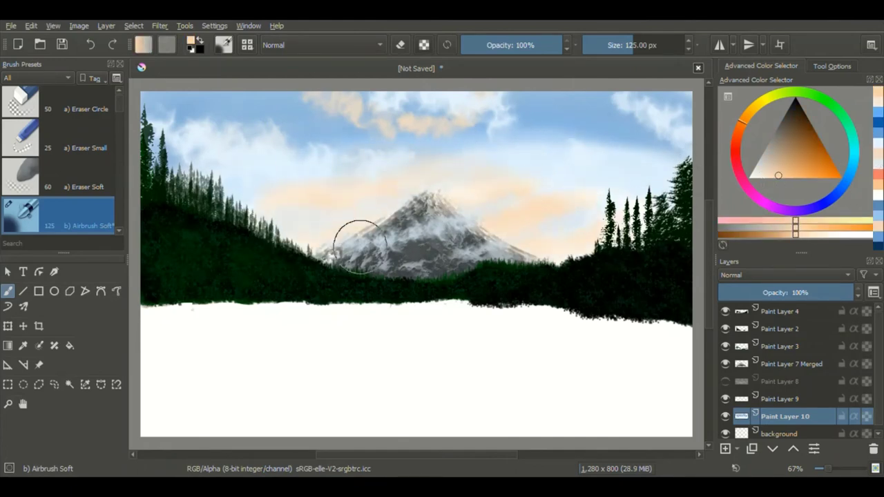
pyautogui.click(788, 175)
pyautogui.moveTo(595, 228)
pyautogui.mouseDown()
pyautogui.moveTo(548, 203)
pyautogui.moveTo(351, 237)
pyautogui.moveTo(263, 205)
pyautogui.mouseUp()
pyautogui.scroll(-5, 62, 173)
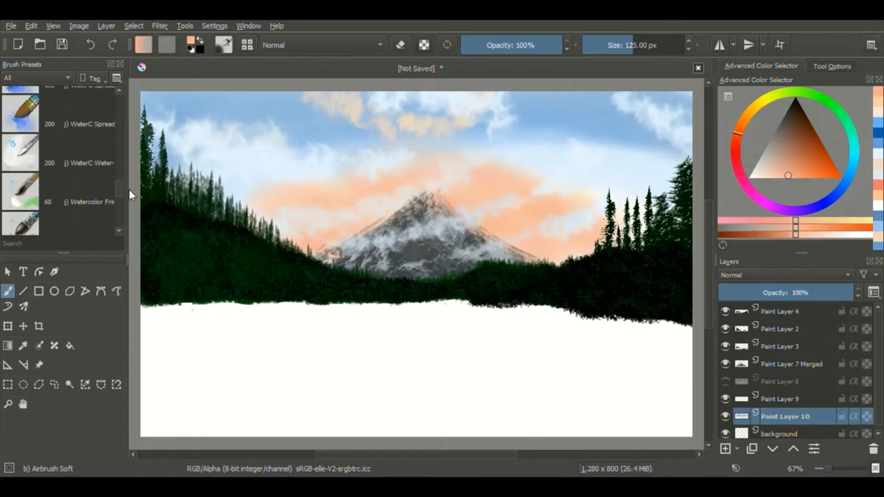
pyautogui.click(33, 204)
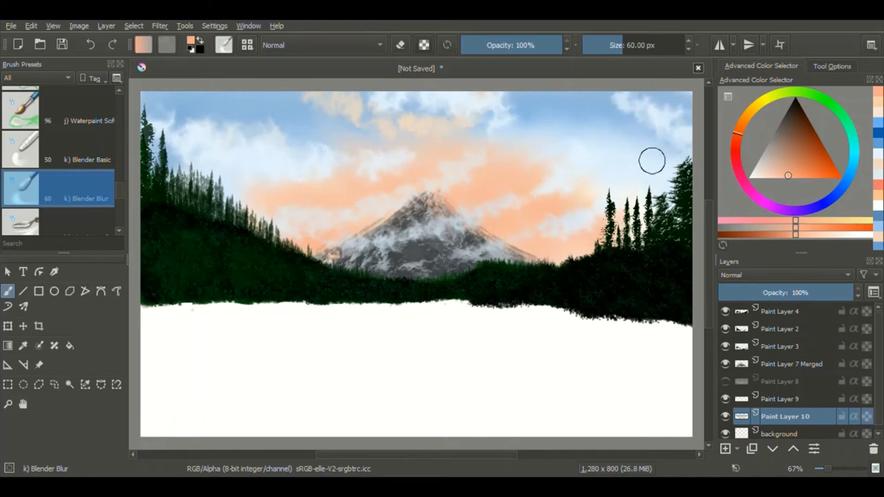
# Step: Briefly hide and re-show the white cloud layer, then duplicate the new sky layer with Ctrl+J
pyautogui.press('-')
pyautogui.press('+')
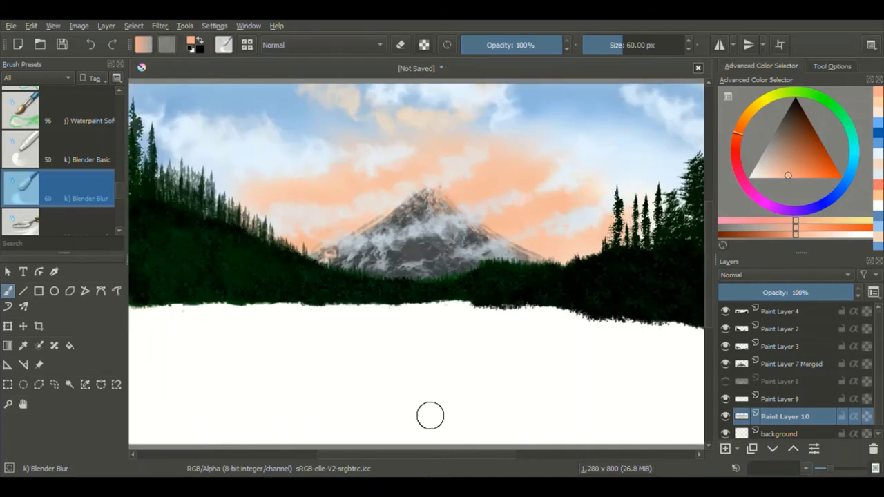
pyautogui.click(726, 400)
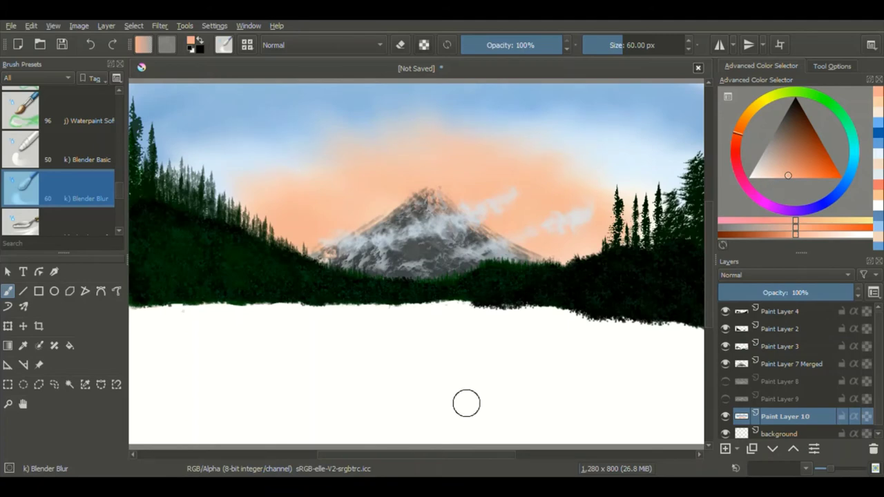
pyautogui.click(726, 400)
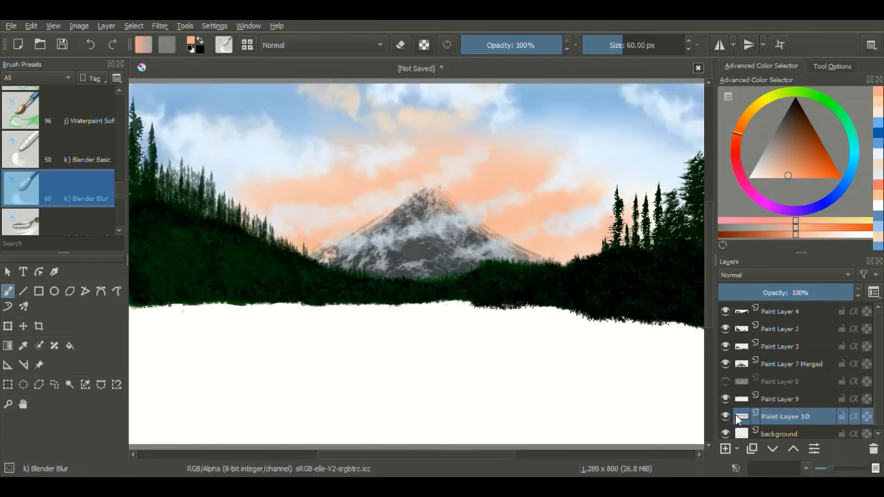
pyautogui.hotkey('ctrl', 'j')
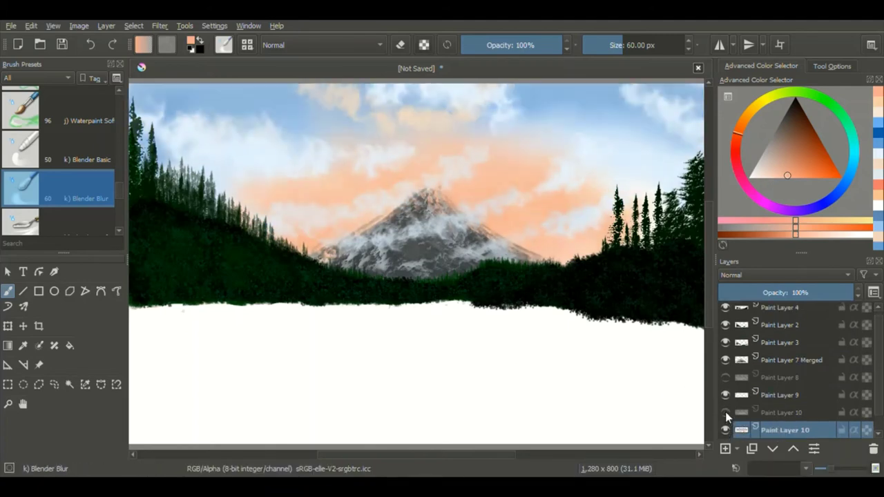
# Step: Hide the original sky and flip its copy vertically down into the lake area
pyautogui.click(725, 413)
pyautogui.hotkey('ctrl', 't')
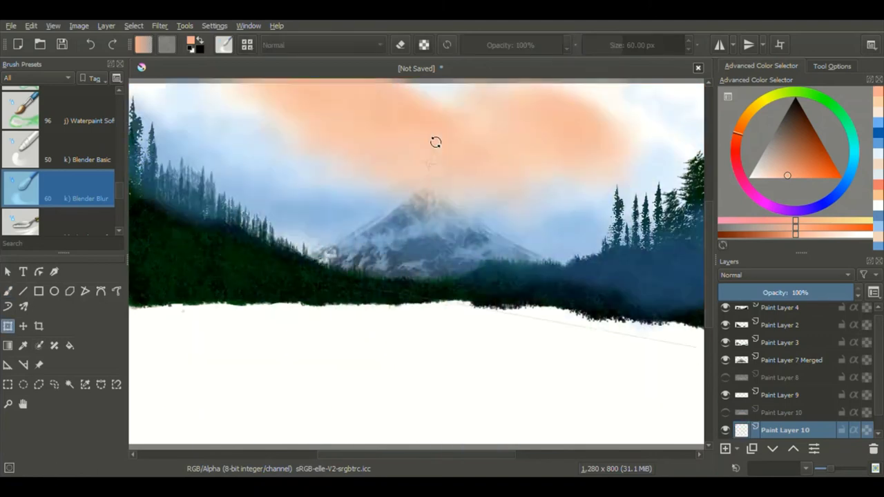
pyautogui.moveTo(429, 162); pyautogui.dragTo(465, 382)
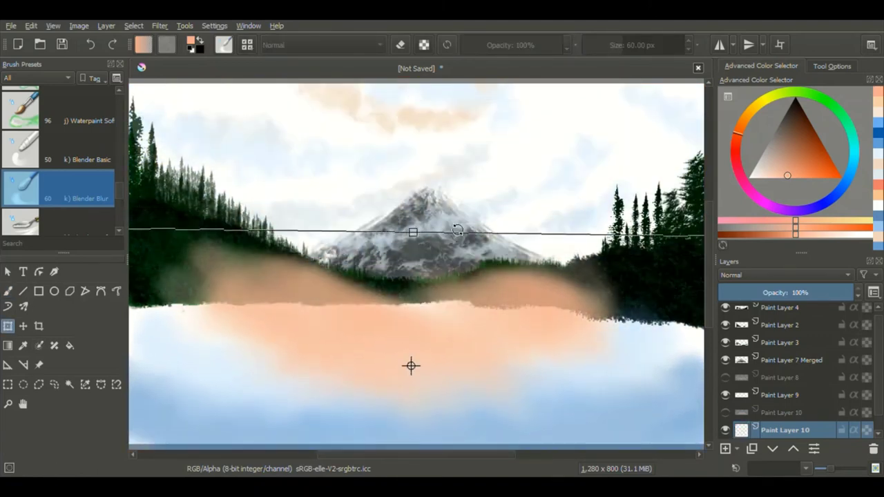
pyautogui.press('Return')
# Step: Show the original sky again and check cloud visibility, leaving Paint Layer 8 hidden
pyautogui.click(725, 413)
pyautogui.click(726, 377)
pyautogui.click(726, 395)
pyautogui.click(726, 395)
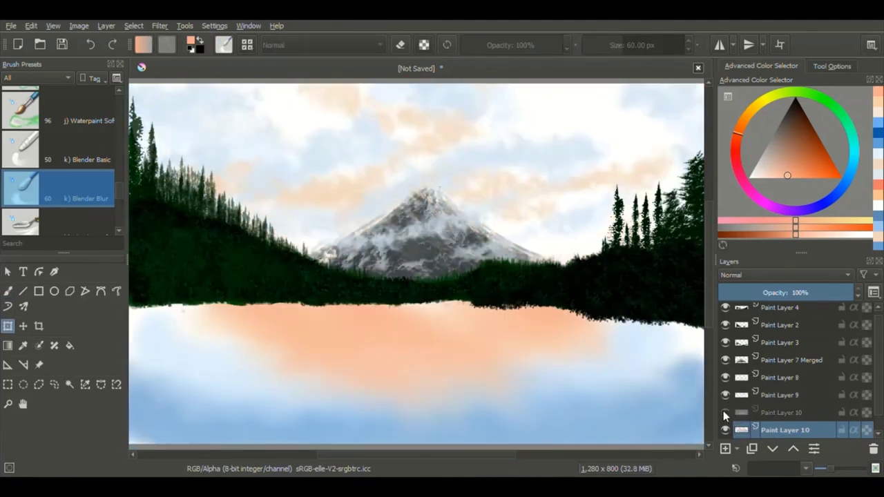
pyautogui.click(726, 377)
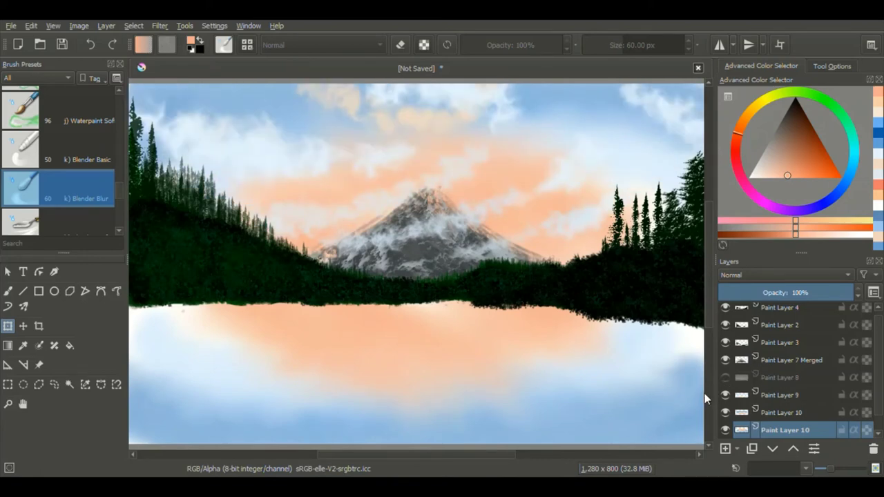
# Step: Duplicate Paint Layer 7 Merged and flip the mountain copy vertically down into the lake
pyautogui.click(771, 361)
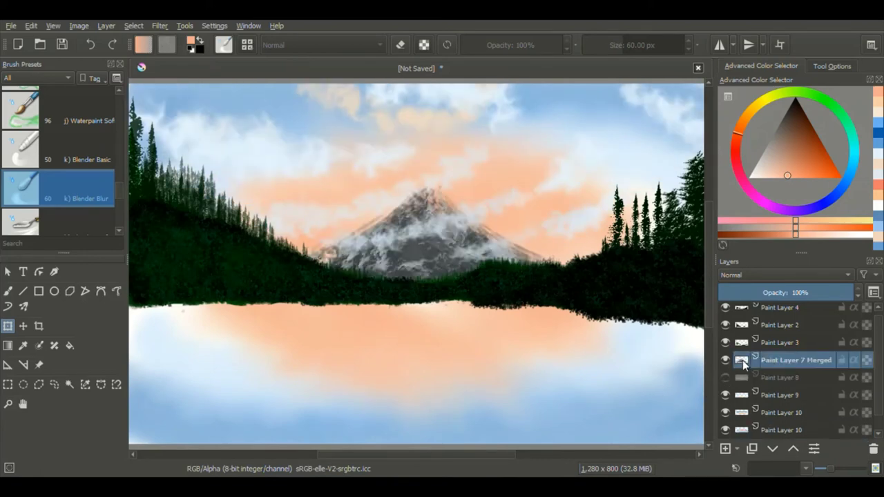
pyautogui.hotkey('ctrl', 'j')
pyautogui.hotkey('ctrl', 't')
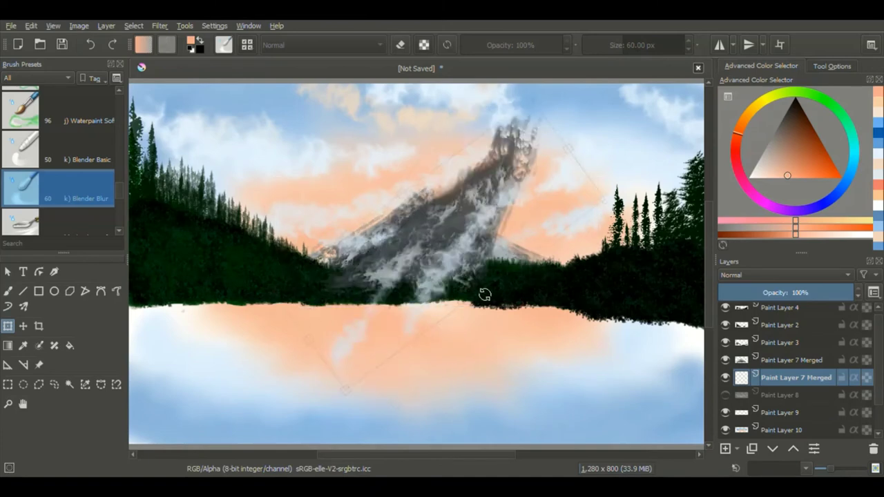
pyautogui.moveTo(452, 191); pyautogui.dragTo(450, 339)
pyautogui.press('Return')
pyautogui.press('pagedown')
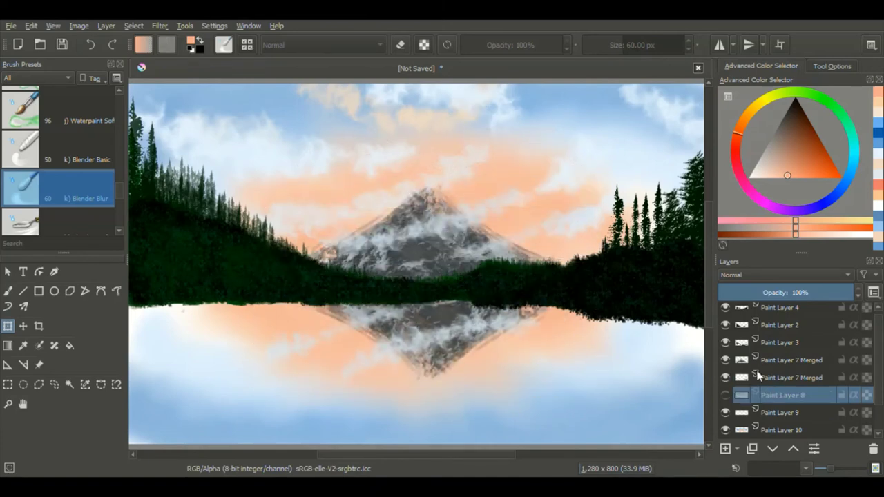
# Step: Fade the mountain reflection to 53% opacity and reposition it against the shoreline
pyautogui.click(773, 377)
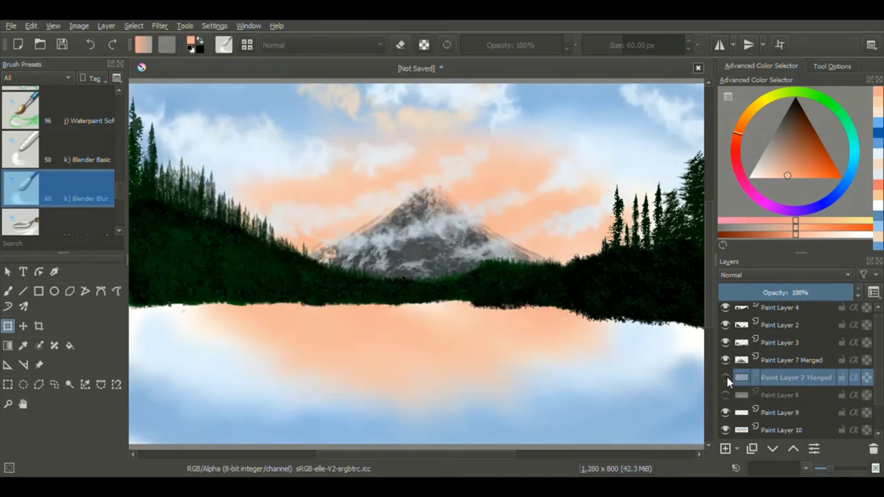
pyautogui.moveTo(733, 293); pyautogui.dragTo(804, 299)
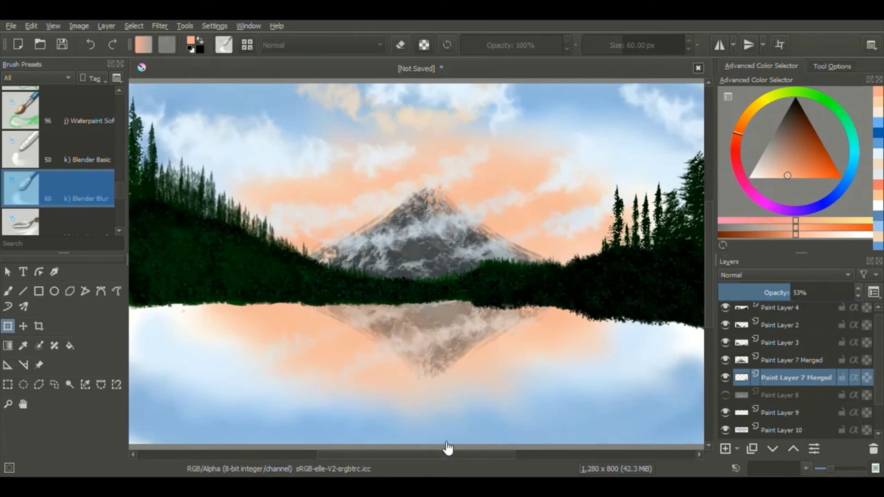
pyautogui.moveTo(436, 360); pyautogui.dragTo(435, 378)
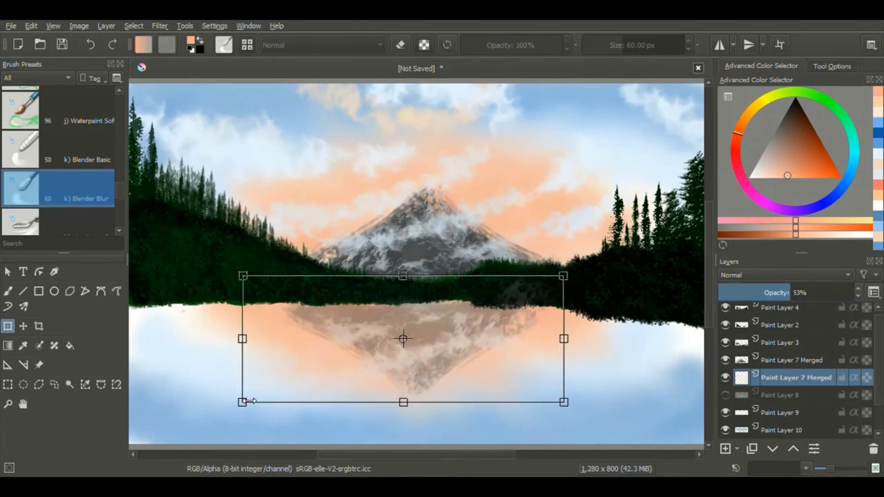
pyautogui.moveTo(249, 401); pyautogui.dragTo(242, 442)
pyautogui.moveTo(423, 397); pyautogui.dragTo(427, 385)
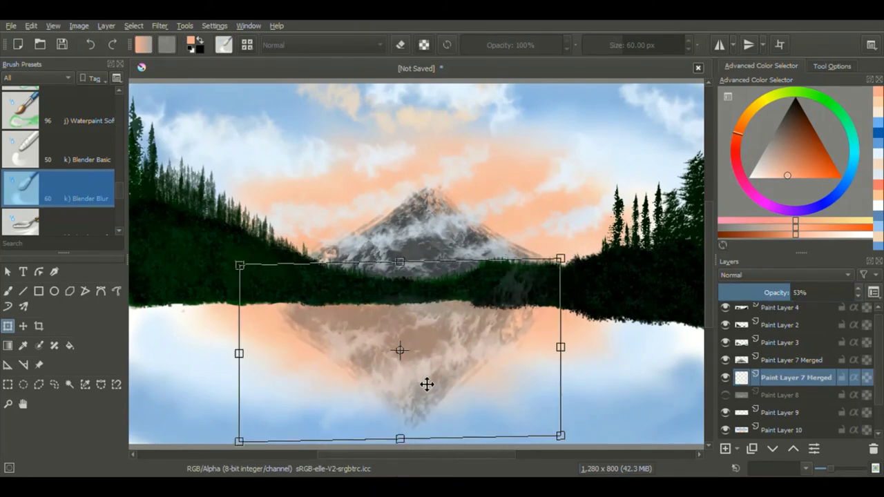
pyautogui.press('Return')
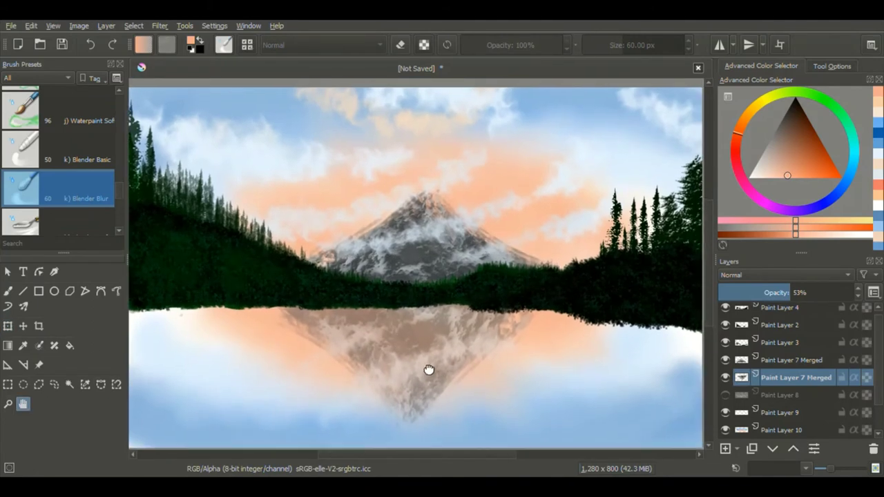
# Step: Squash the mountain reflection vertically so it sits below the treeline
pyautogui.hotkey('ctrl', 't')
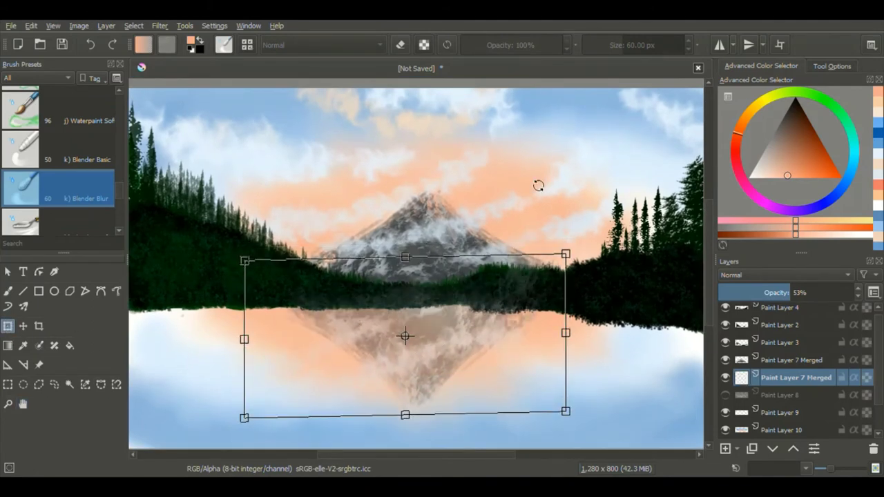
pyautogui.press('t')
pyautogui.hotkey('ctrl', 't')
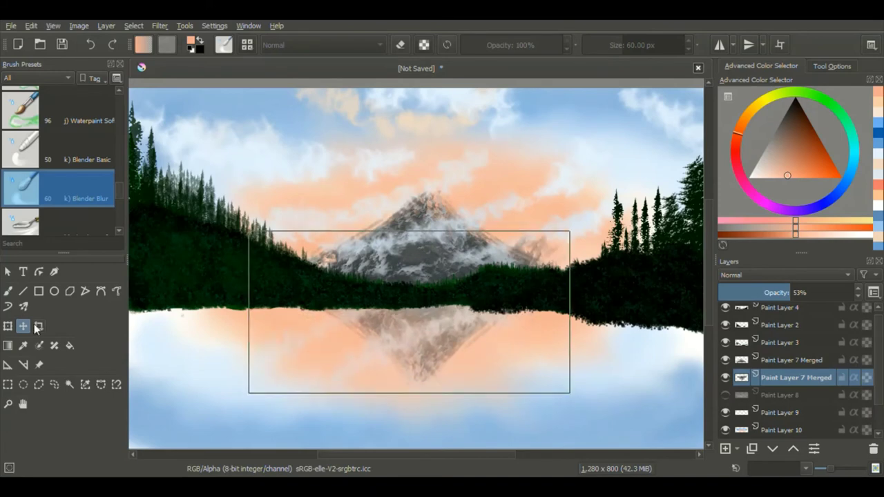
pyautogui.moveTo(409, 391); pyautogui.dragTo(387, 374)
pyautogui.press('Return')
# Step: Merge the forest layers, including Paint Layer 4, into one treeline layer
pyautogui.click(781, 342)
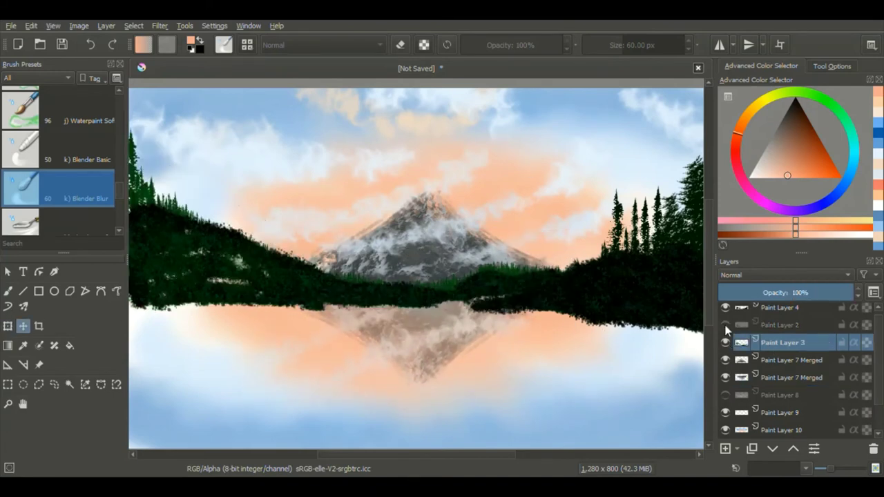
pyautogui.keyDown('shift'); pyautogui.click(781, 325); pyautogui.keyUp('shift')
pyautogui.hotkey('ctrl', 'e')
pyautogui.click(790, 317)
pyautogui.hotkey('ctrl', 'e')
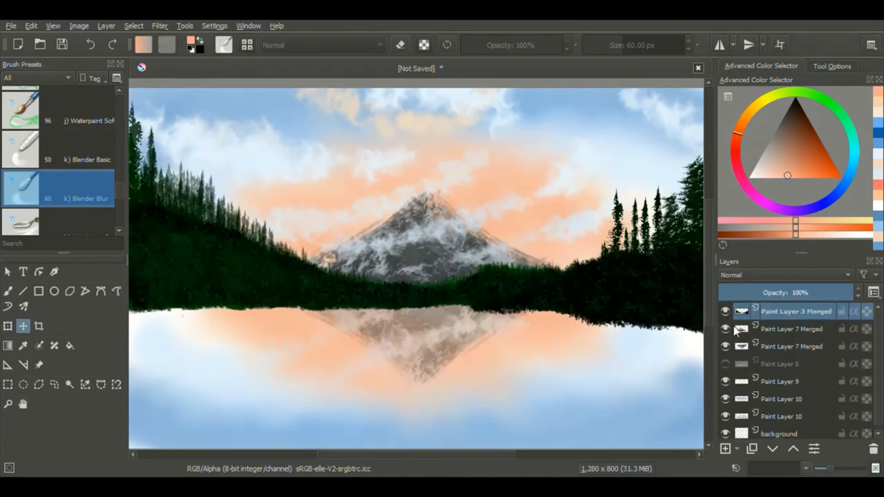
# Step: Duplicate the forest layer, flip it upside down, and align it beneath the shoreline
pyautogui.hotkey('ctrl', 'j')
pyautogui.hotkey('ctrl', 't')
pyautogui.moveTo(415, 95); pyautogui.dragTo(415, 336)
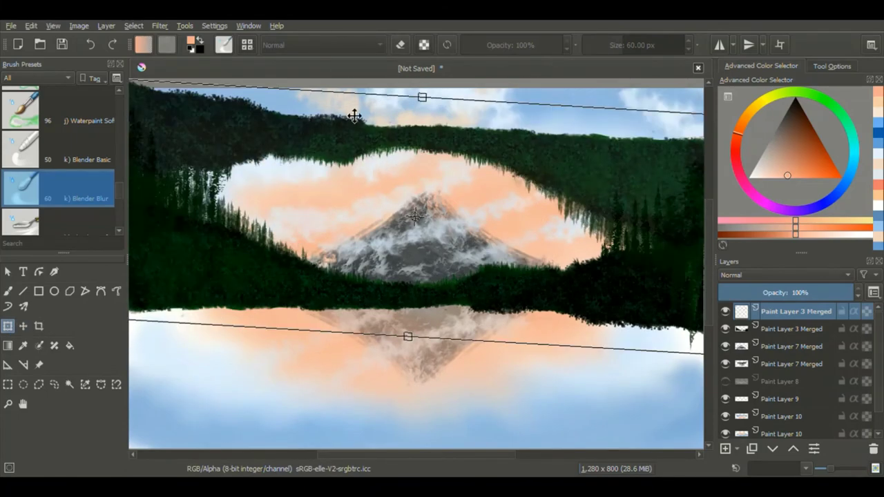
pyautogui.moveTo(401, 166); pyautogui.dragTo(400, 312)
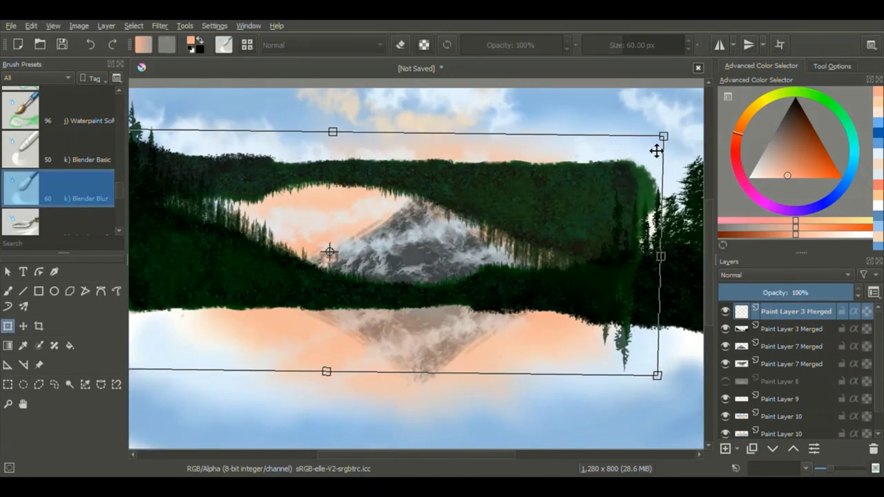
pyautogui.moveTo(406, 228)
pyautogui.mouseDown()
pyautogui.moveTo(170, 117)
pyautogui.moveTo(201, 160)
pyautogui.moveTo(478, 301)
pyautogui.moveTo(462, 295)
pyautogui.mouseUp()
pyautogui.press('-')
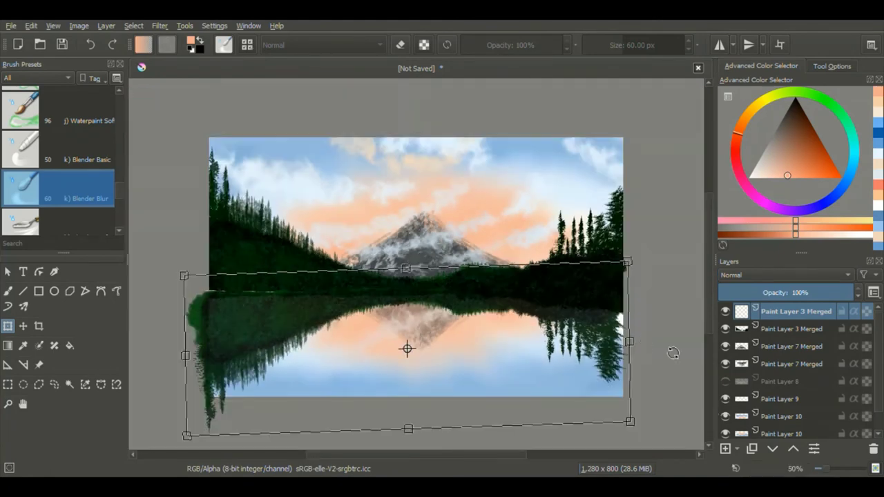
pyautogui.press('t')
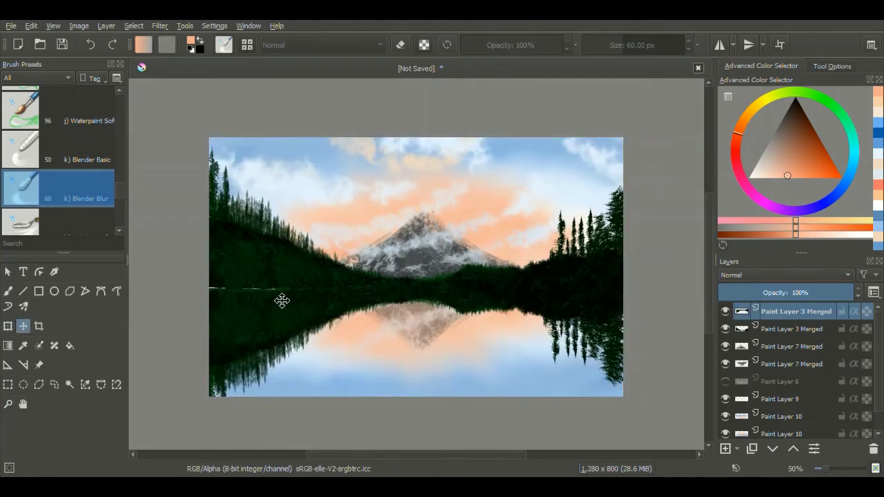
pyautogui.moveTo(290, 307); pyautogui.dragTo(292, 320)
# Step: Nudge the reflection down and fade its layer to about 74% opacity
pyautogui.press('b')
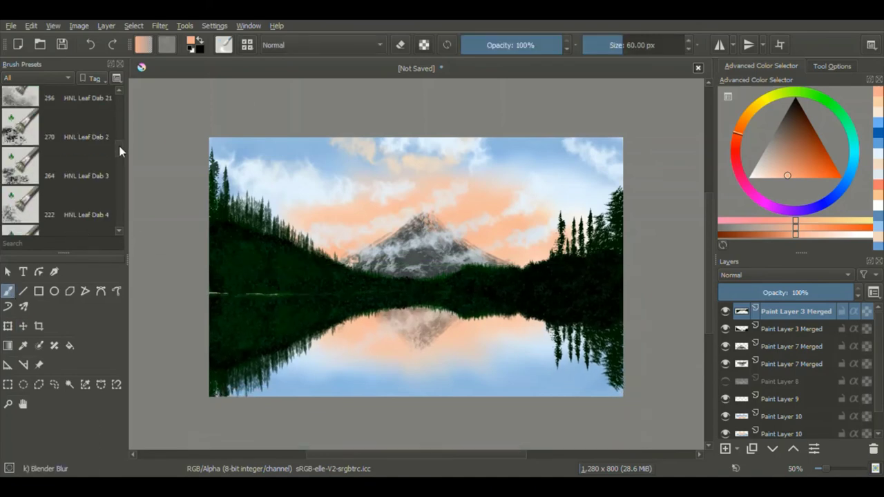
pyautogui.press('e')
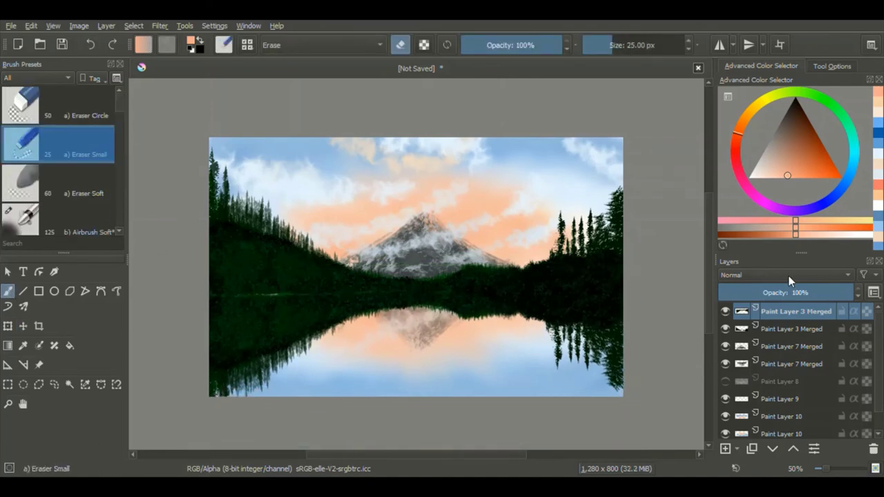
pyautogui.moveTo(814, 293)
pyautogui.mouseDown()
pyautogui.moveTo(827, 300)
pyautogui.moveTo(794, 299)
pyautogui.moveTo(822, 298)
pyautogui.mouseUp()
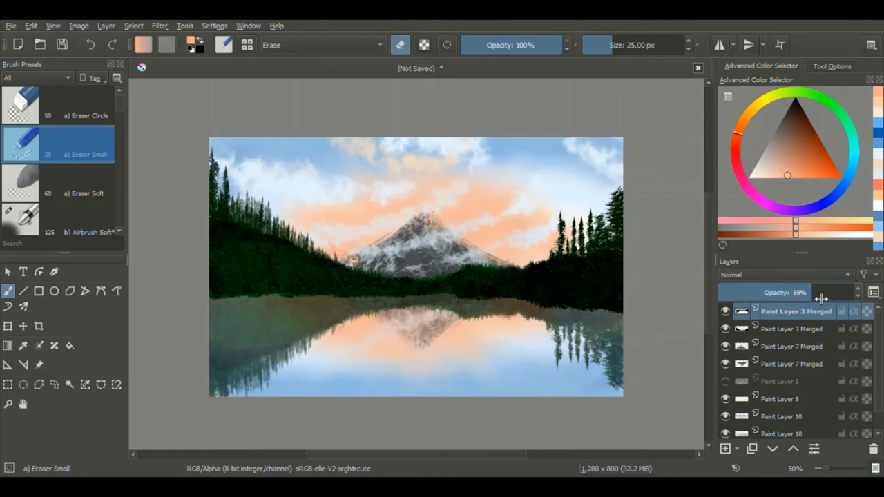
# Step: Pick a dark green on the basic brush and adjust the reflection layer's stack position
pyautogui.keyDown('ctrl'); pyautogui.click(215, 241); pyautogui.keyUp('ctrl')
pyautogui.press('/')
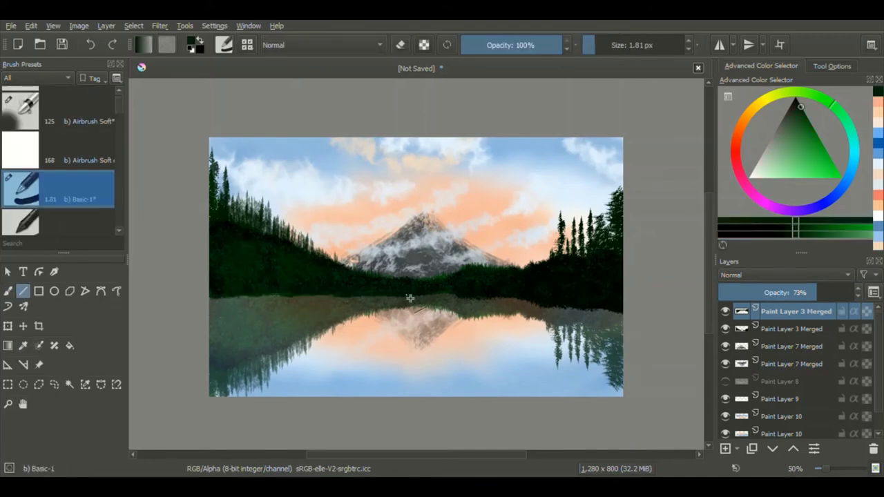
pyautogui.click(821, 228)
pyautogui.press('pagedown')
pyautogui.press('pageup')
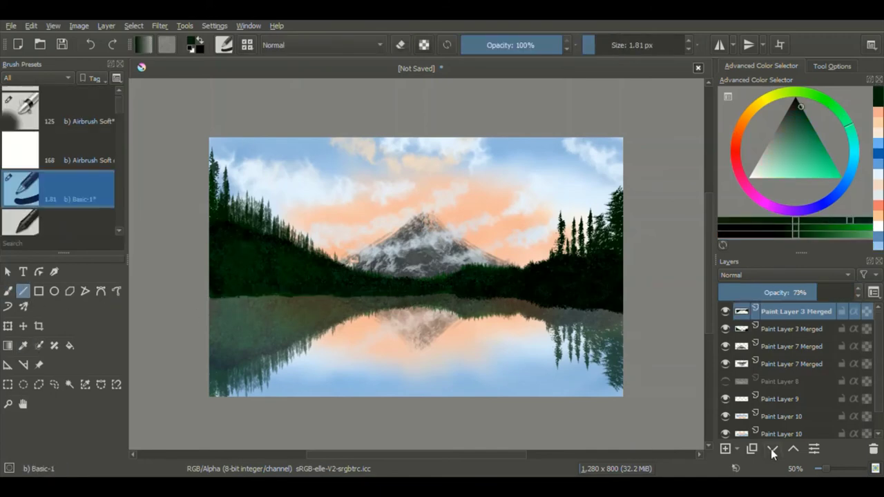
pyautogui.press('pagedown')
pyautogui.press('pageup')
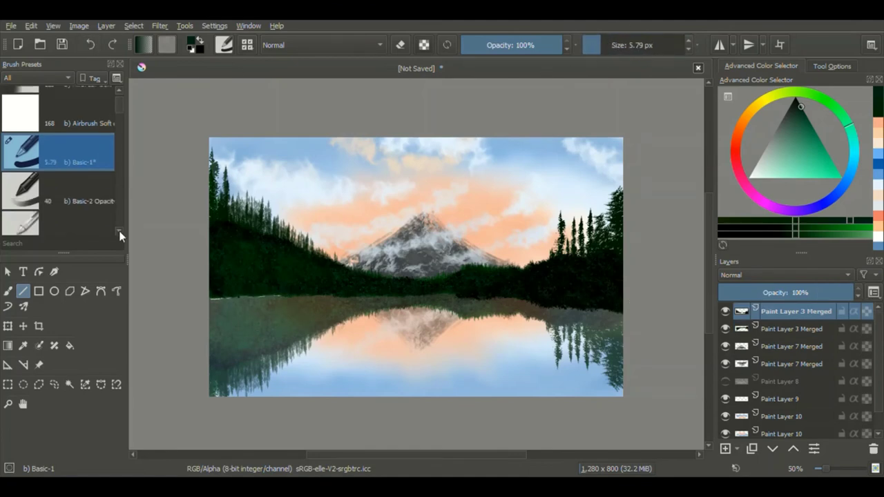
# Step: Try the HNE Needles in the Mist 2 and HNM Mountain Tex Foothill Vegetation brushes
pyautogui.moveTo(119, 233); pyautogui.dragTo(122, 134)
pyautogui.click(76, 124)
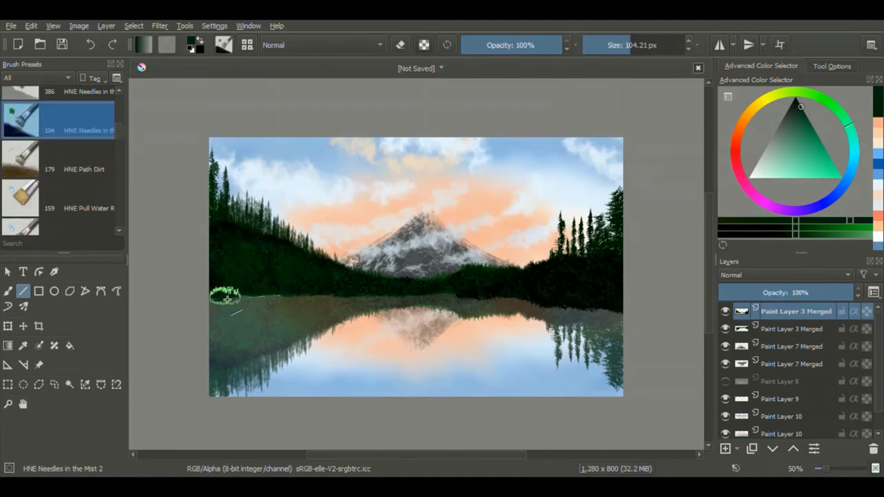
pyautogui.scroll(-10, 118, 228)
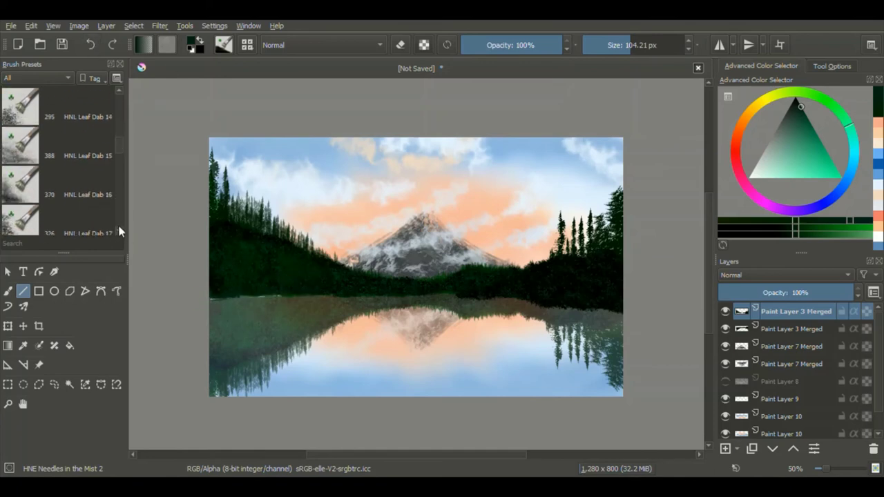
pyautogui.click(69, 90)
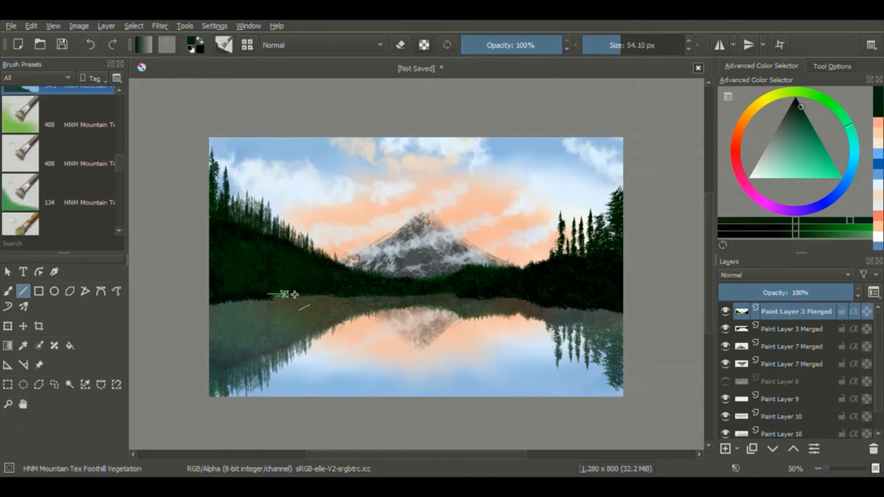
# Step: Load the HNE Water Ripple brush with a pale grey-green colour
pyautogui.press('-')
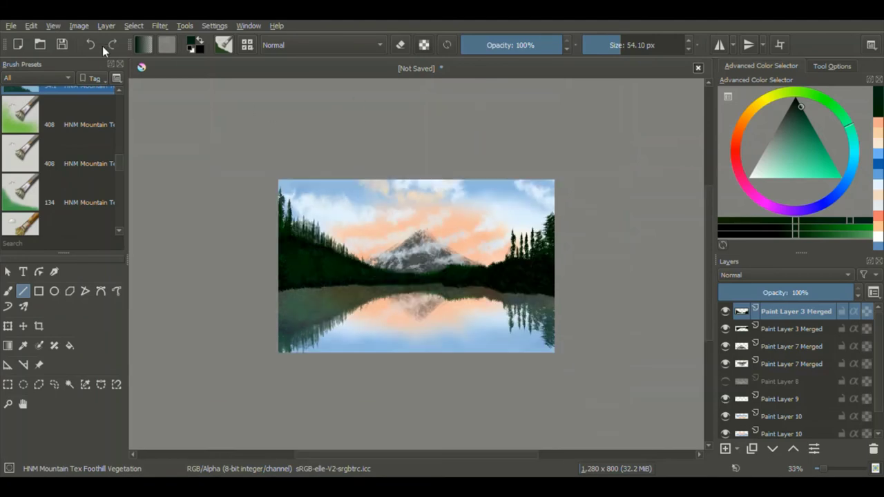
pyautogui.press('2')
pyautogui.scroll(-2, 120, 226)
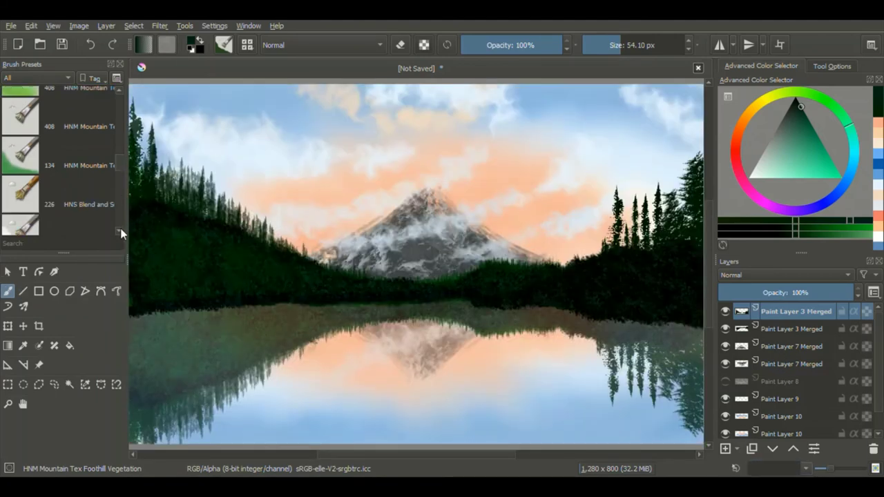
pyautogui.scroll(-3, 121, 227)
pyautogui.scroll(-3, 120, 226)
pyautogui.scroll(-3, 119, 93)
pyautogui.scroll(3, 119, 90)
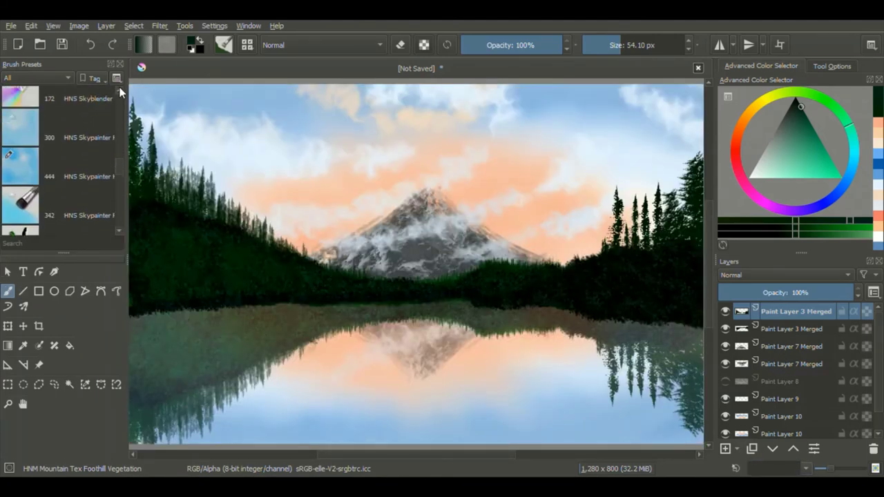
pyautogui.scroll(2, 119, 88)
pyautogui.scroll(3, 119, 89)
pyautogui.moveTo(127, 138)
pyautogui.mouseDown()
pyautogui.moveTo(165, 141)
pyautogui.moveTo(115, 138)
pyautogui.mouseUp()
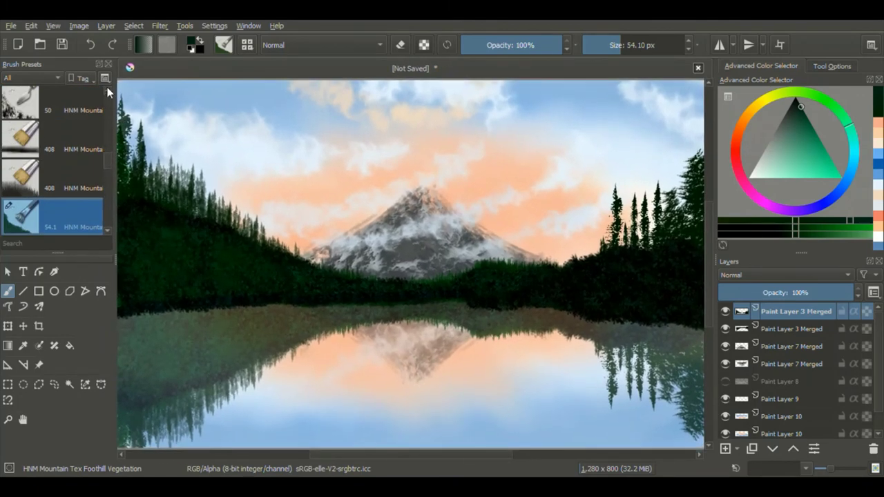
pyautogui.scroll(3, 104, 159)
pyautogui.scroll(2, 97, 138)
pyautogui.scroll(2, 104, 104)
pyautogui.scroll(3, 104, 138)
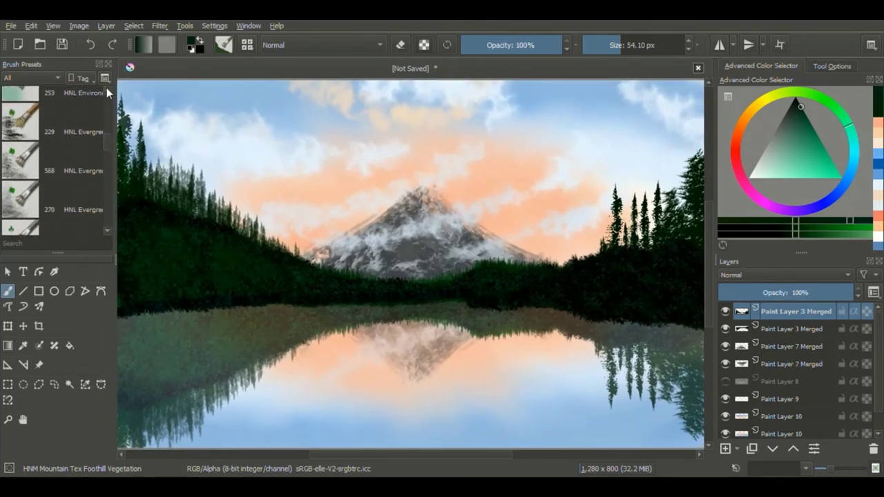
pyautogui.scroll(3, 104, 139)
pyautogui.click(51, 105)
pyautogui.click(775, 141)
# Step: Paint horizontal water-ripple streaks across the lake on two new layers
pyautogui.moveTo(159, 387); pyautogui.dragTo(613, 449)
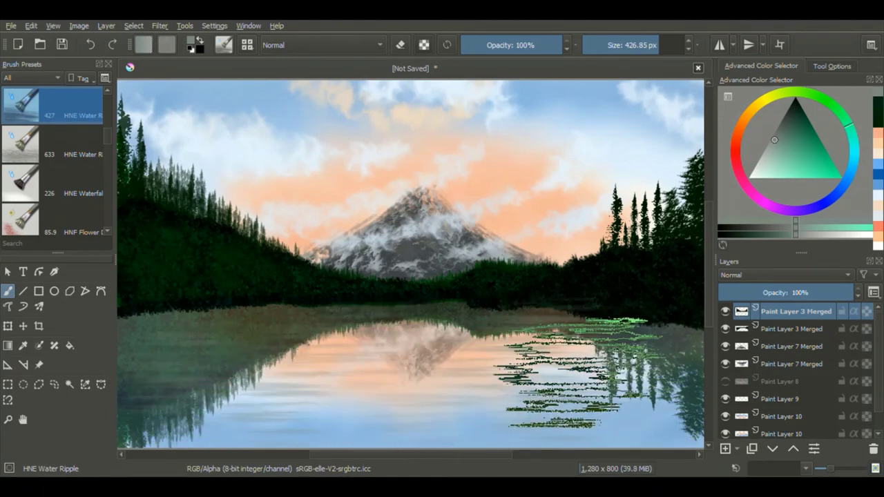
pyautogui.click(725, 448)
pyautogui.moveTo(159, 352); pyautogui.dragTo(594, 390)
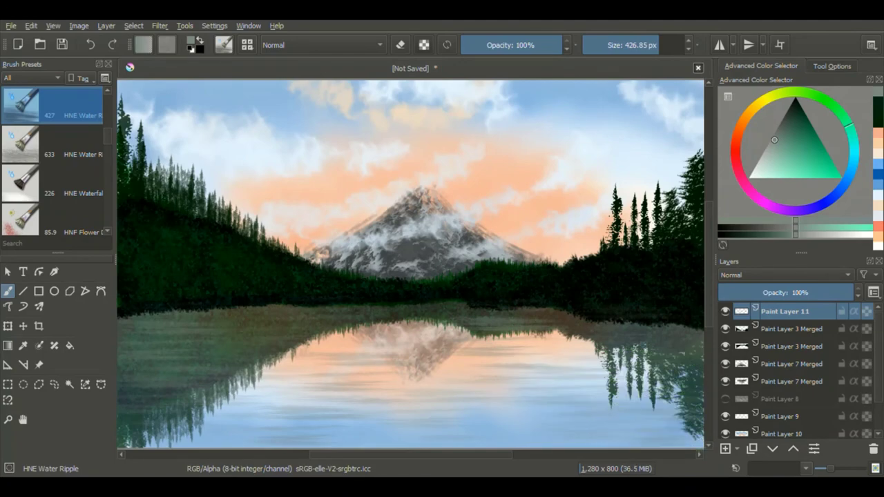
pyautogui.press('Insert')
pyautogui.press('/')
pyautogui.moveTo(331, 360)
pyautogui.mouseDown()
pyautogui.moveTo(553, 358)
pyautogui.moveTo(256, 432)
pyautogui.moveTo(276, 435)
pyautogui.mouseUp()
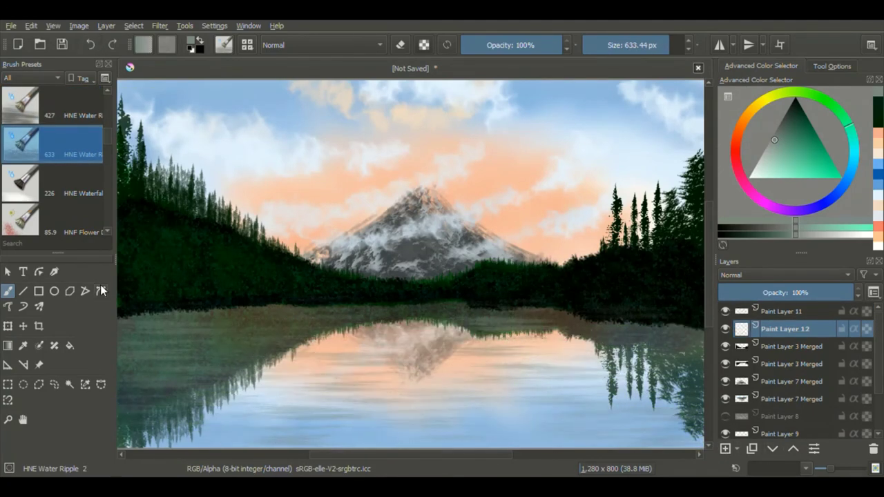
# Step: Pull the reflection layers downward with HNE Pull Water Reflection; set Paint Layer 7 Merged to about 59% opacity
pyautogui.press('.')
pyautogui.click(784, 366)
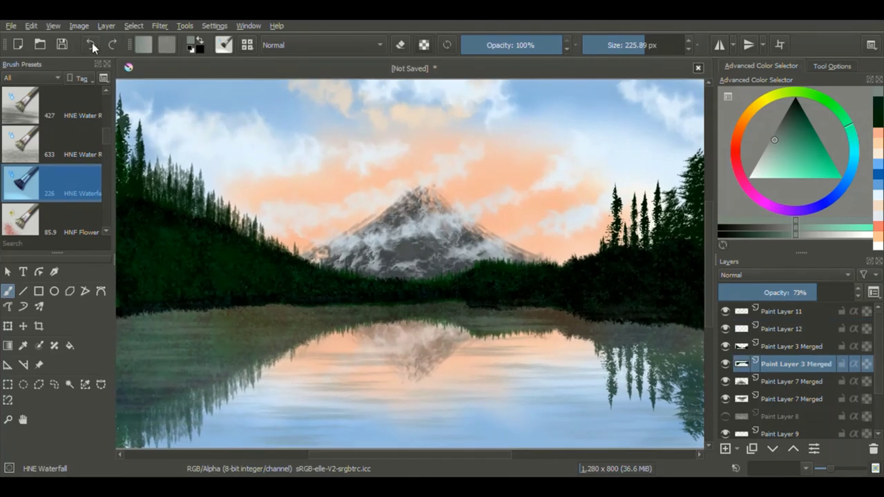
pyautogui.scroll(5, 41, 159)
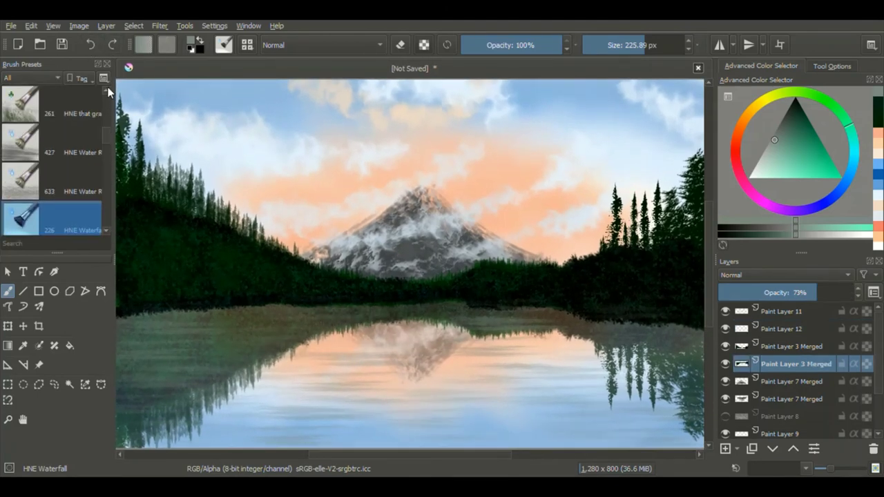
pyautogui.click(34, 114)
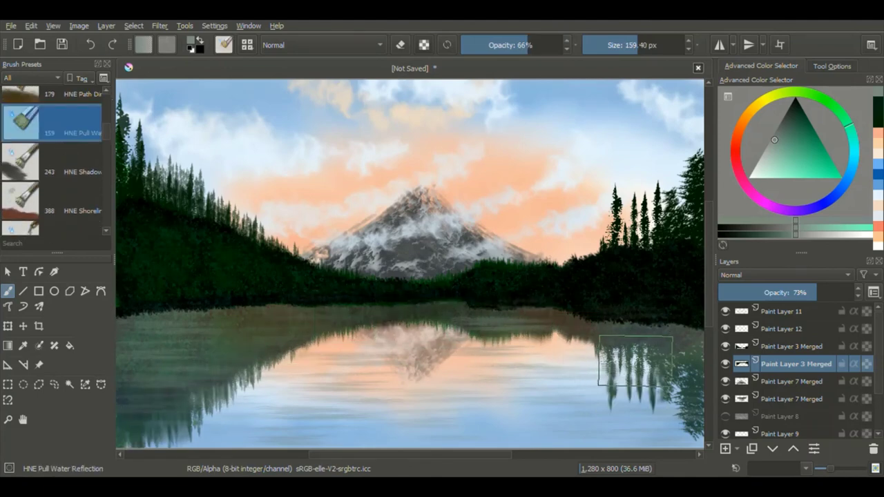
pyautogui.click(758, 400)
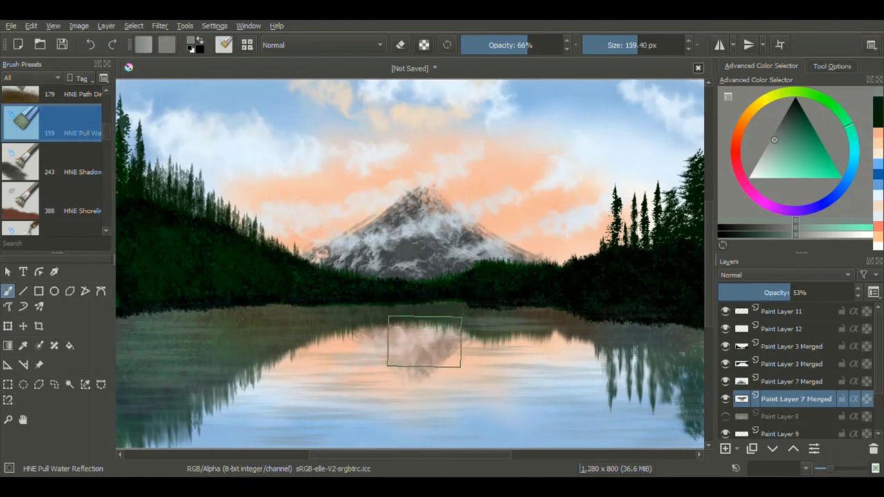
pyautogui.moveTo(794, 293); pyautogui.dragTo(806, 297)
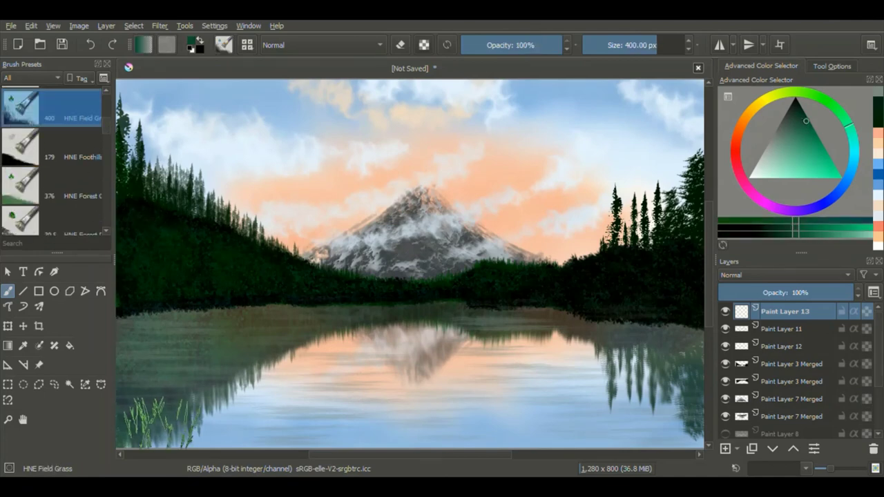
# Step: Undo the first grass band, then repaint green grass along the bottom lakeshore
pyautogui.click(89, 45)
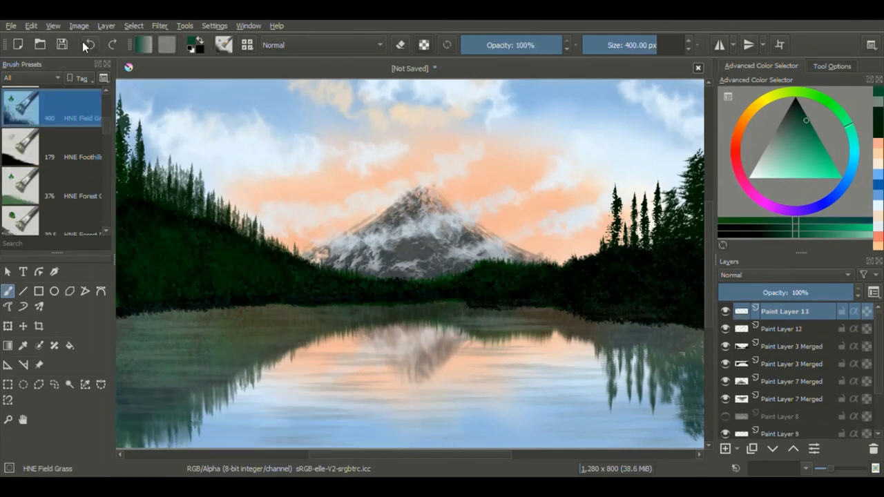
pyautogui.click(813, 134)
pyautogui.moveTo(691, 425); pyautogui.dragTo(138, 415)
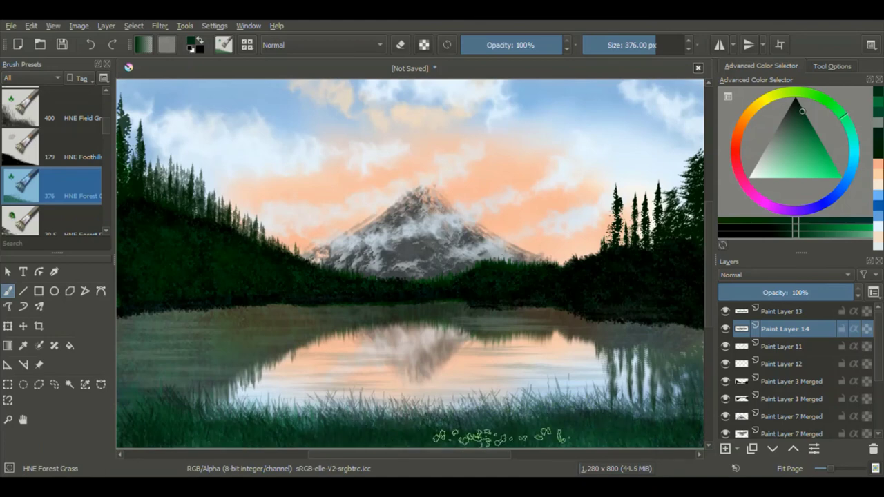
pyautogui.click(20, 220)
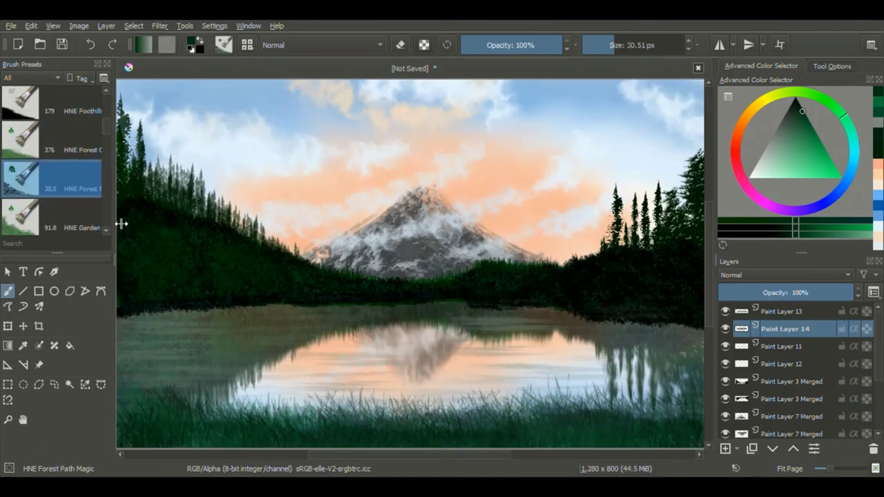